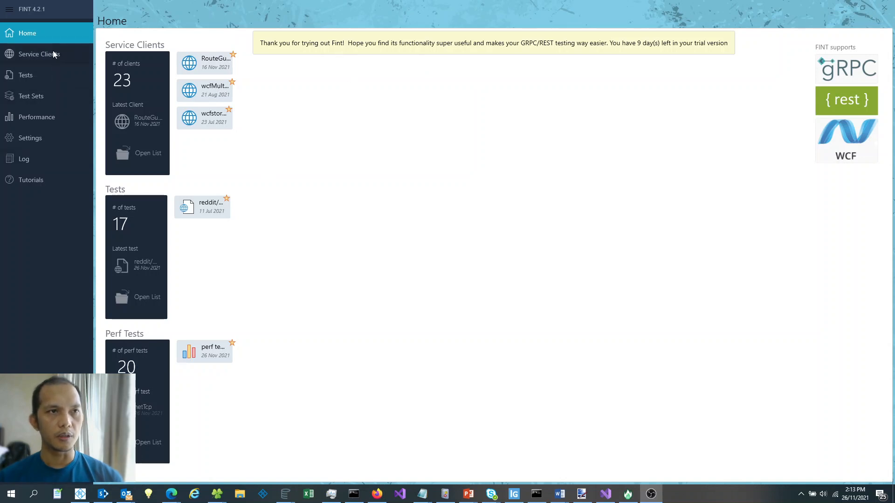
Go to the performance tests and start creating a new one
{"action": "left_click", "coordinate": [46, 119]}
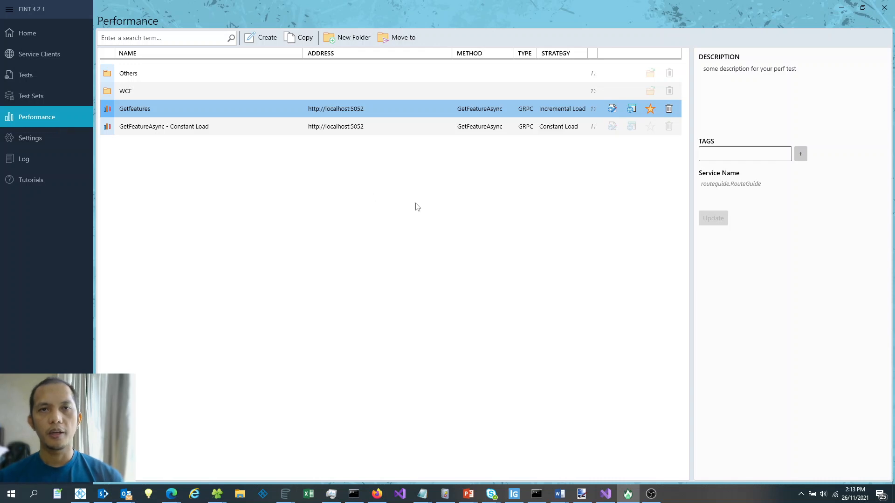
{"action": "left_click", "coordinate": [442, 127]}
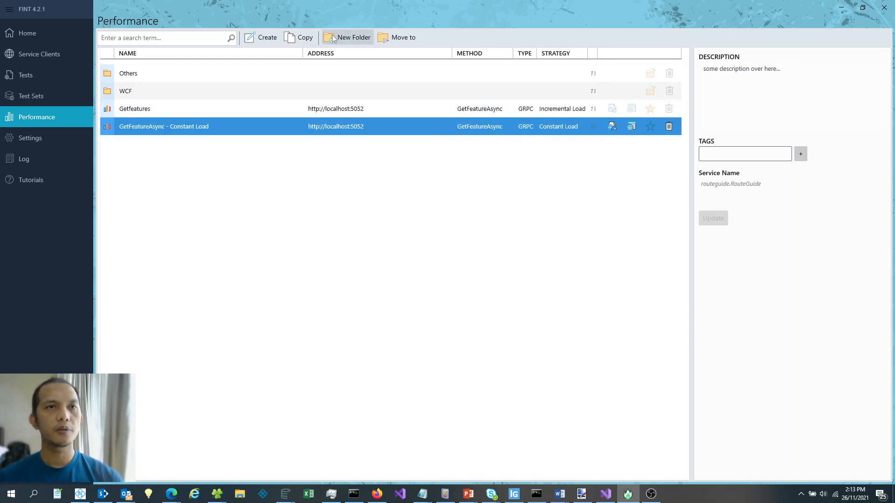
{"action": "left_click", "coordinate": [264, 39]}
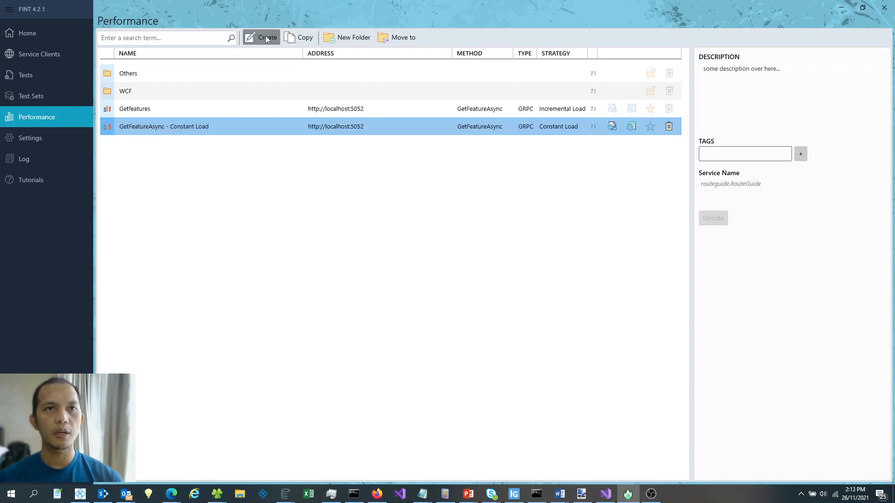
{"action": "left_click", "coordinate": [266, 37]}
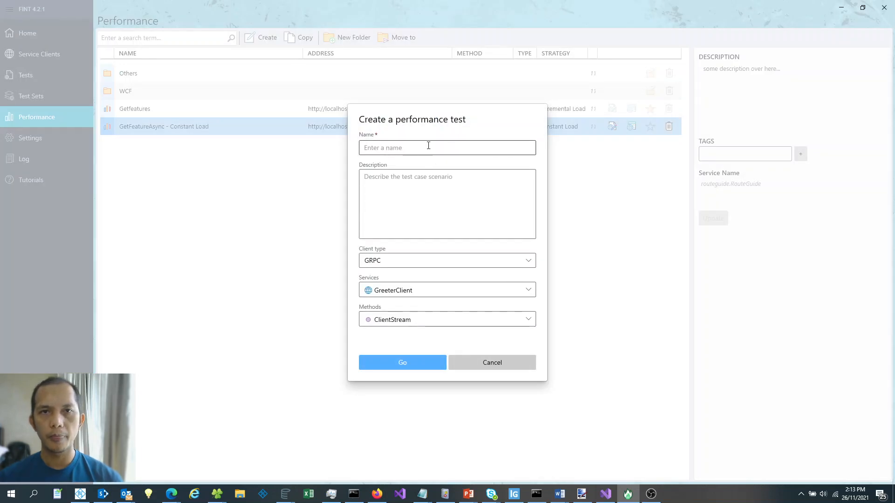
Name the new performance test "GetFeatures - Incremental Load"
{"action": "type", "text": "GetFeaataures"}
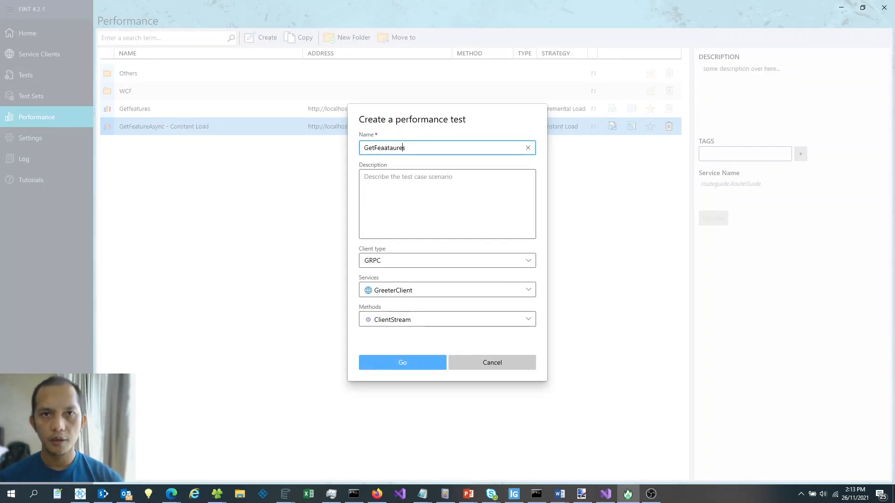
{"action": "key", "text": "Left"}
{"action": "key", "text": "Left"}
{"action": "key", "text": "Left"}
{"action": "key", "text": "Left"}
{"action": "key", "text": "Left"}
{"action": "key", "text": "BackSpace"}
{"action": "key", "text": "Delete"}
{"action": "key", "text": "End"}
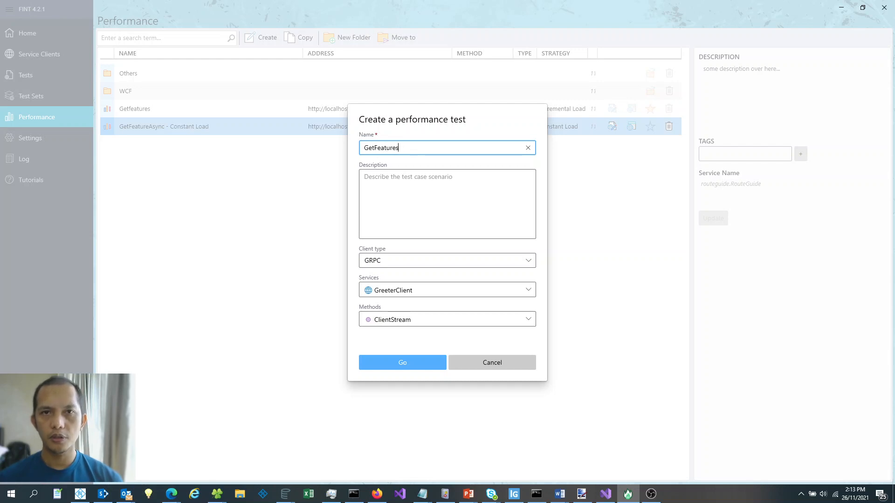
{"action": "type", "text": "- Increme"}
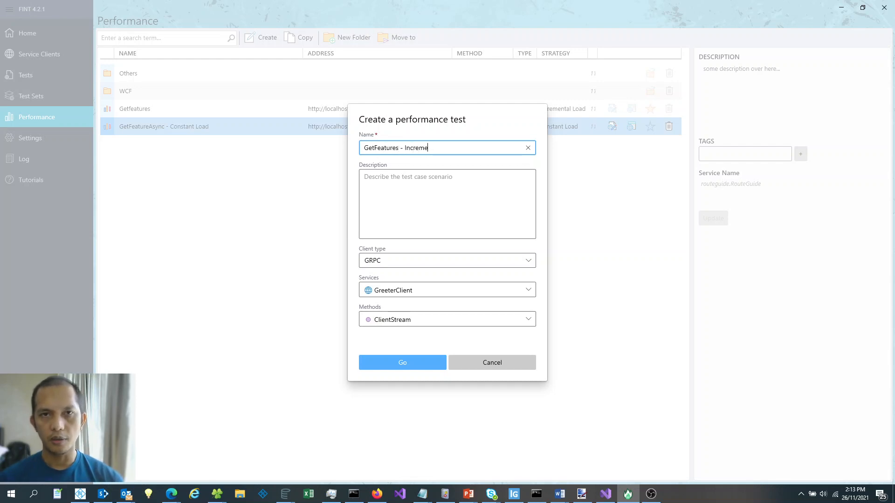
{"action": "type", "text": "ntal Load"}
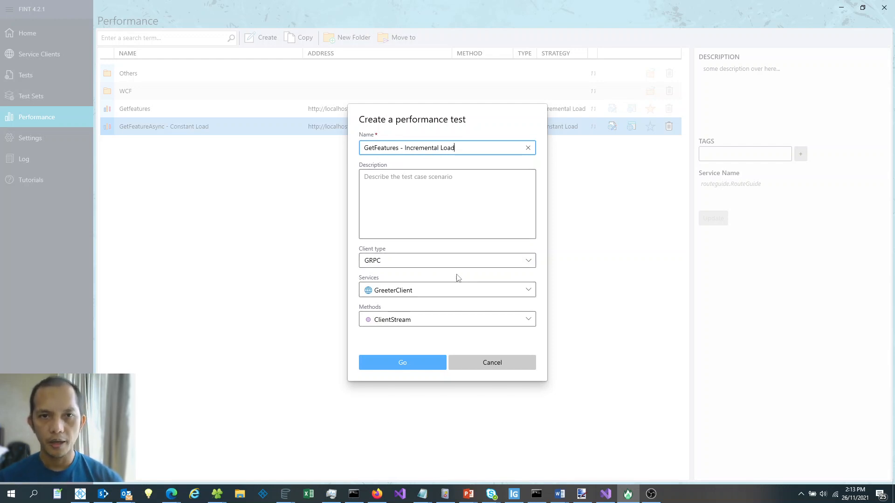
Keep the GRPC client type, choose the RouteGuideClient service and GetFeatureAsync method, and create the test
{"action": "left_click", "coordinate": [509, 265]}
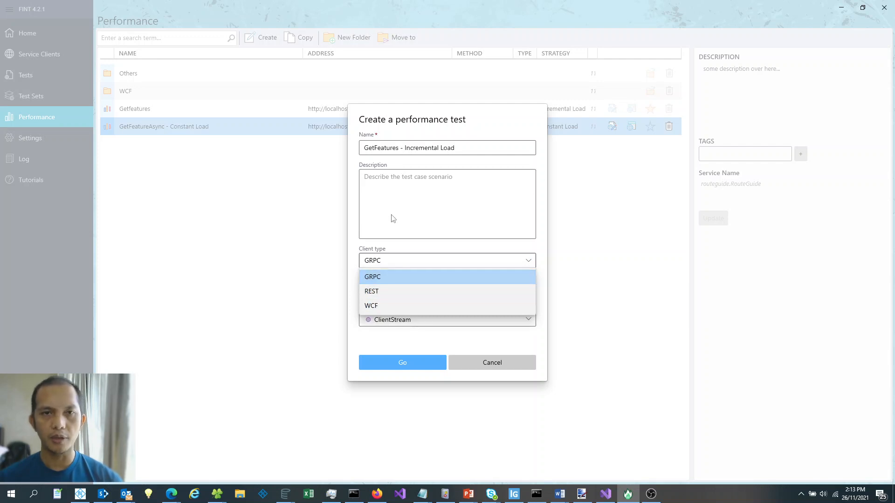
{"action": "left_click", "coordinate": [395, 259]}
{"action": "left_click", "coordinate": [484, 294]}
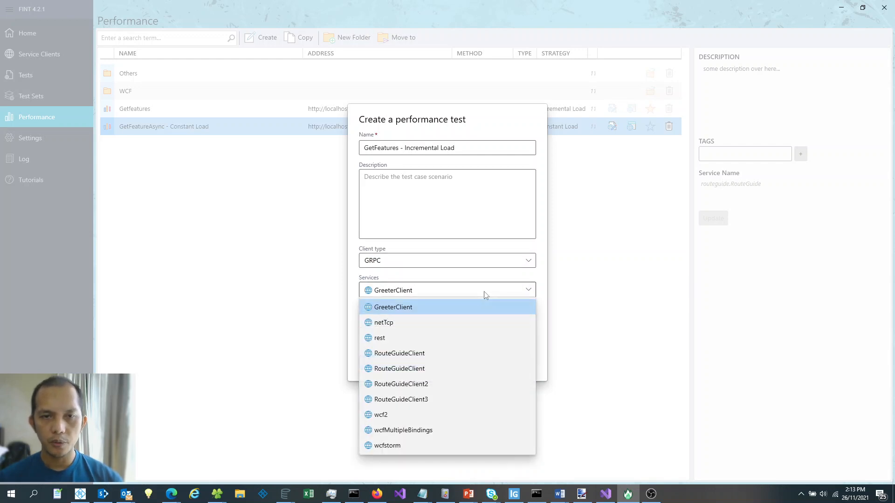
{"action": "left_click", "coordinate": [432, 354]}
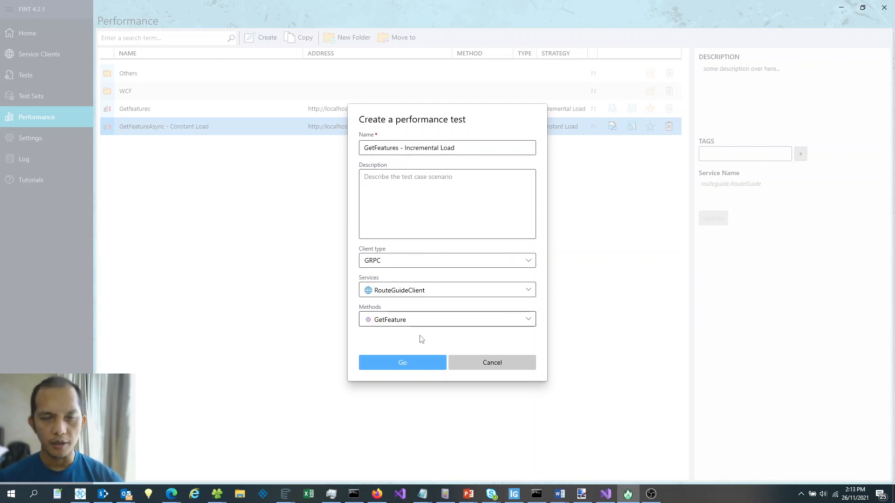
{"action": "left_click", "coordinate": [426, 321]}
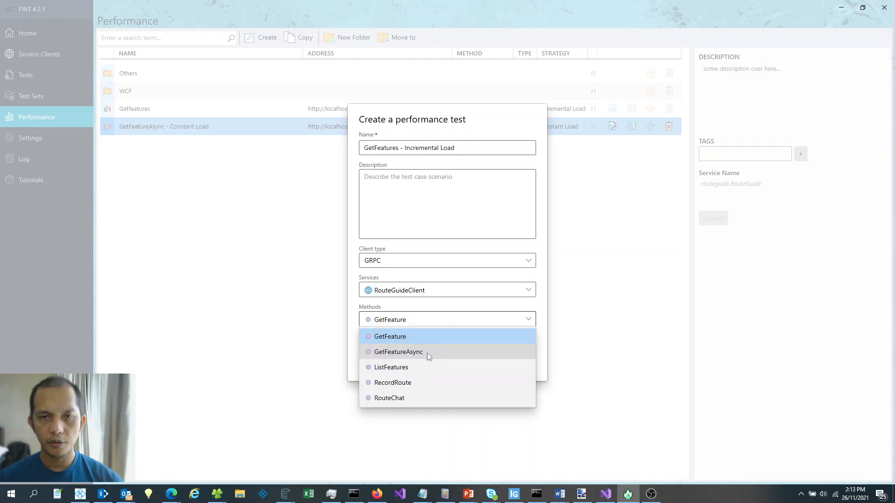
{"action": "left_click", "coordinate": [427, 354]}
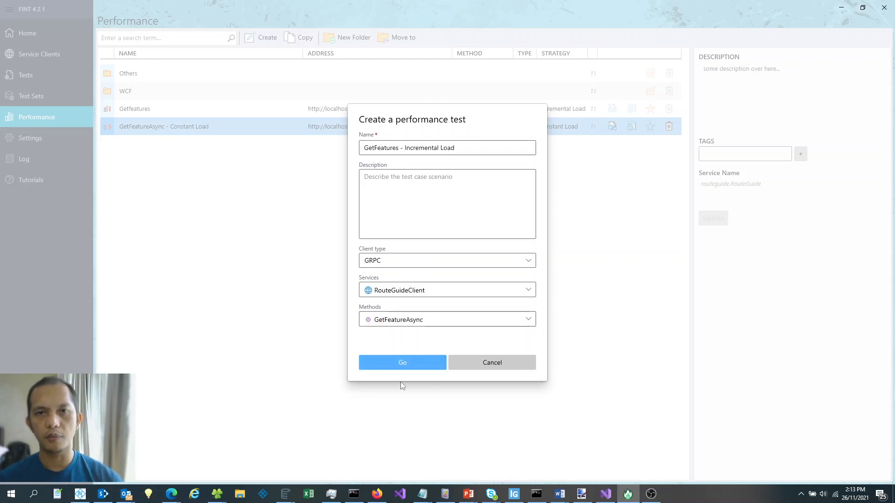
{"action": "left_click", "coordinate": [419, 364]}
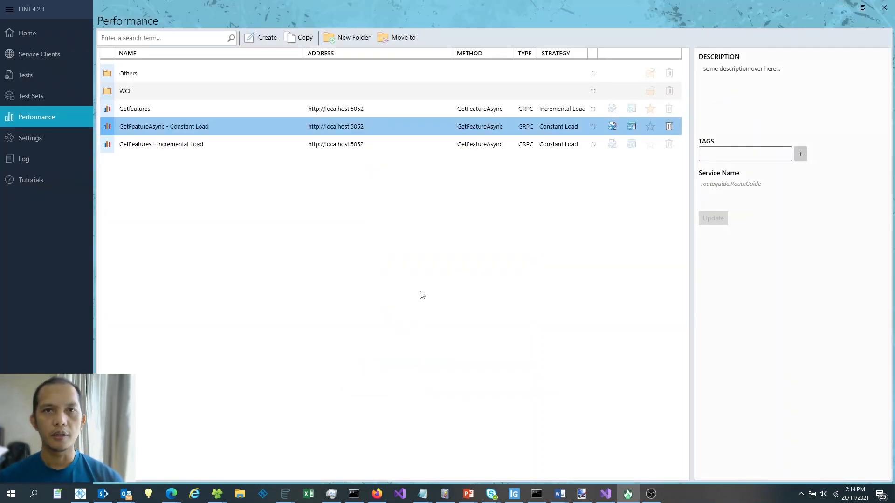
Open the "GetFeatures - Incremental Load" performance test from the list
{"action": "left_click", "coordinate": [439, 146]}
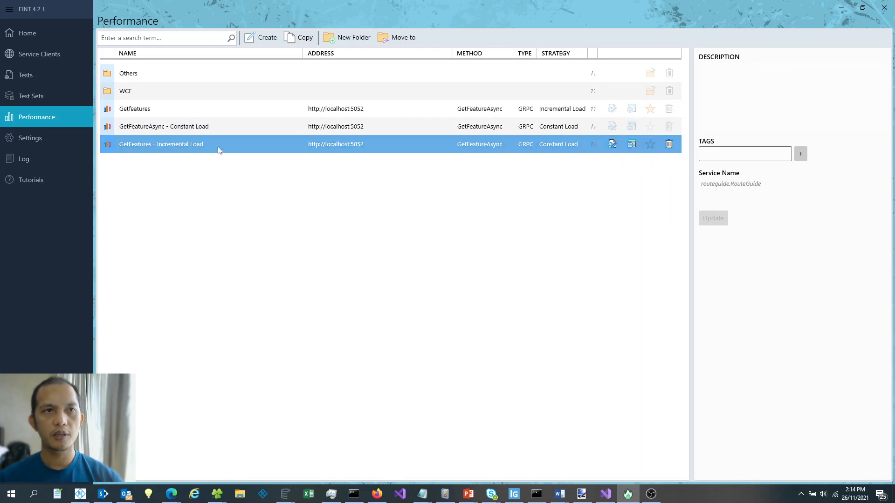
{"action": "key", "text": "shift+Up"}
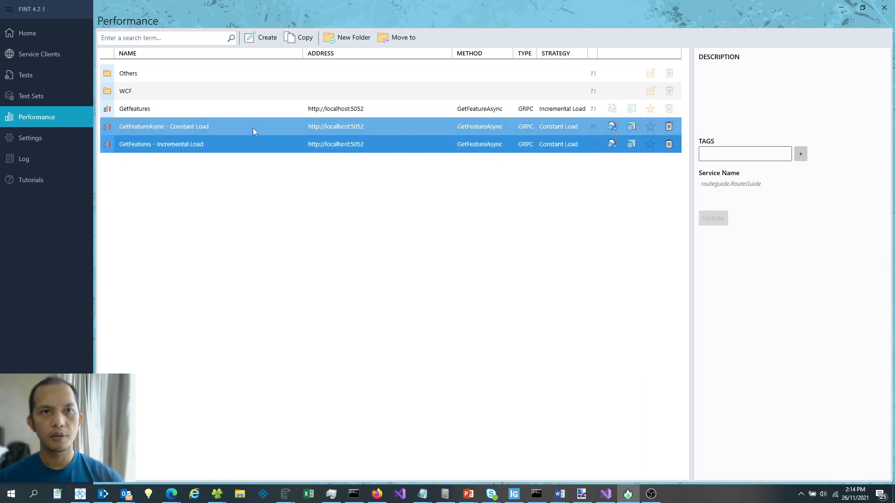
{"action": "left_click", "coordinate": [613, 145]}
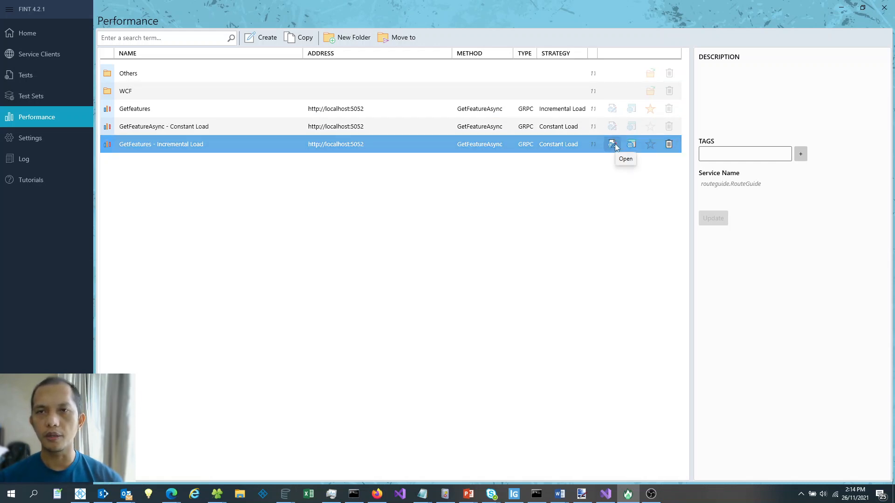
{"action": "left_click", "coordinate": [613, 145]}
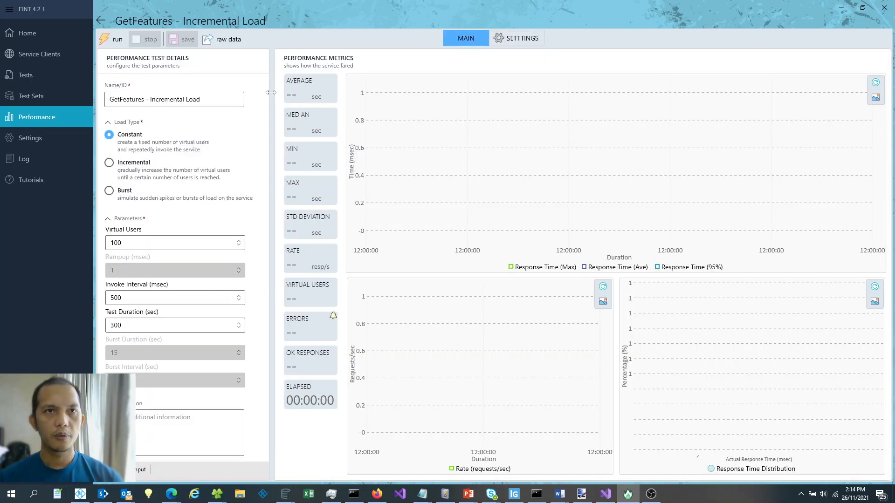
Set the test's load type to Incremental and adjust the width of the test details area
{"action": "left_click_drag", "start_coordinate": [271, 92], "coordinate": [258, 93]}
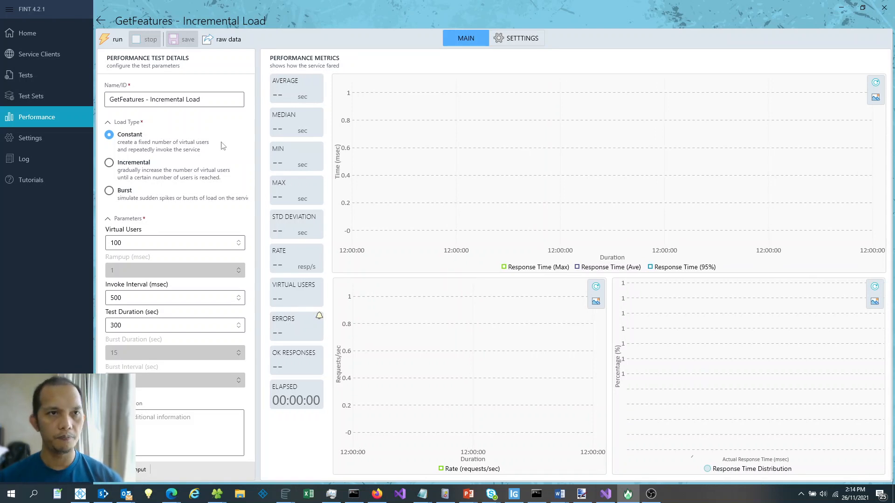
{"action": "left_click", "coordinate": [161, 99]}
{"action": "double_click", "coordinate": [161, 99]}
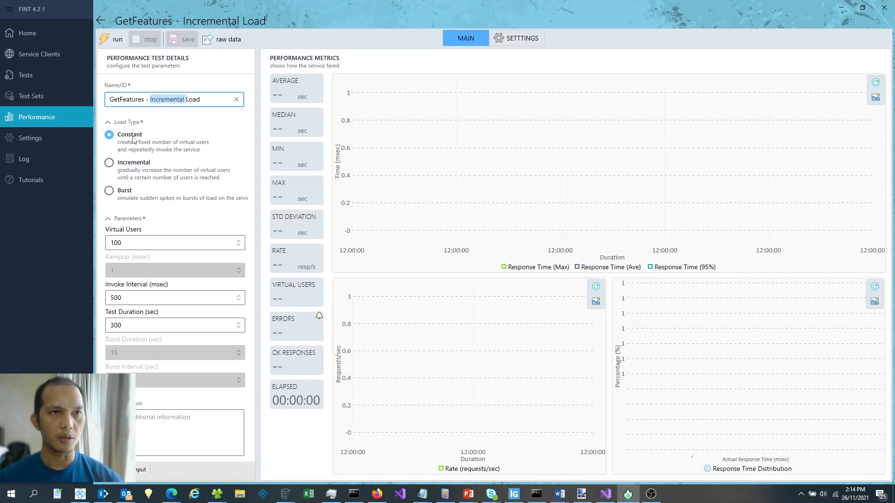
{"action": "left_click", "coordinate": [110, 163]}
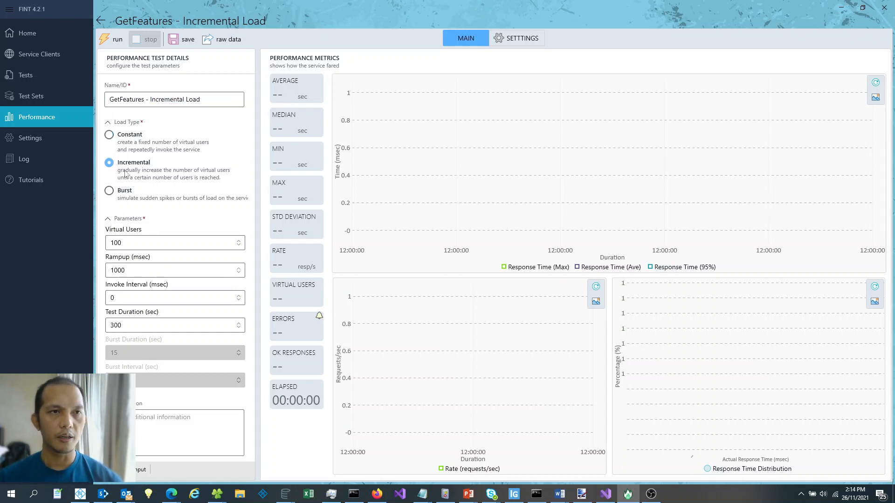
{"action": "left_click_drag", "start_coordinate": [258, 160], "coordinate": [267, 159]}
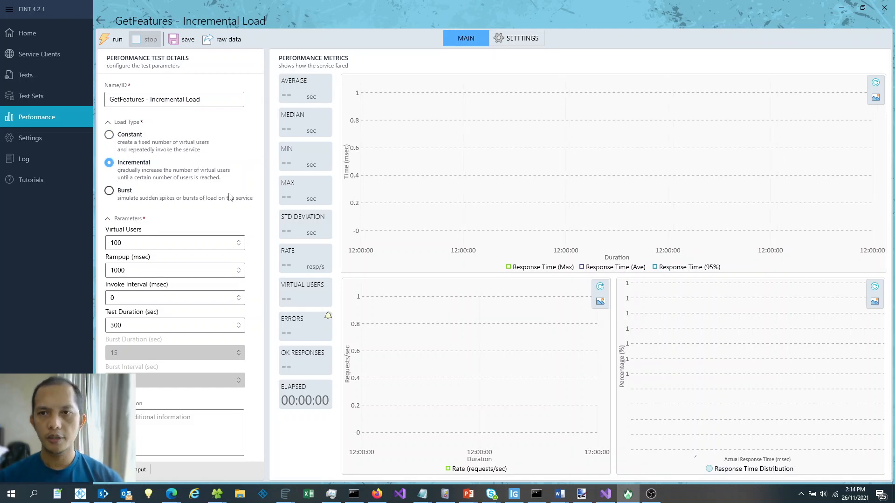
Set the test's invoke interval to 10 msec
{"action": "left_click", "coordinate": [131, 244]}
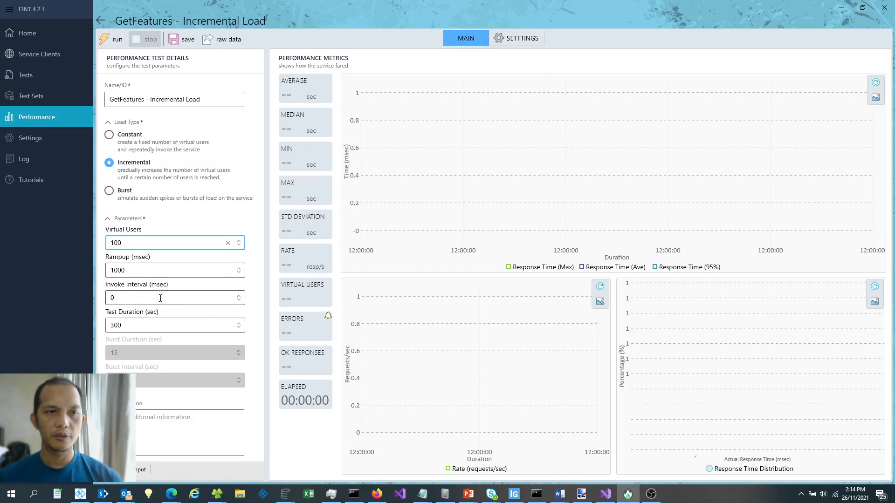
{"action": "left_click", "coordinate": [136, 298]}
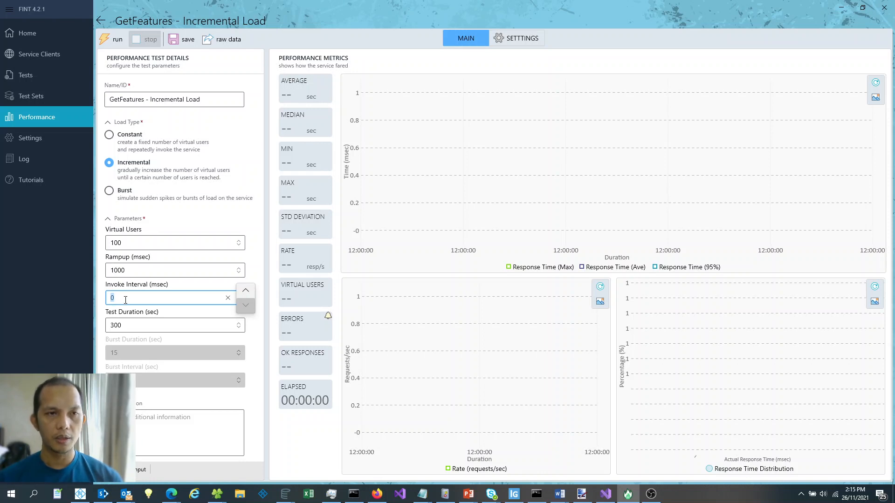
{"action": "left_click", "coordinate": [128, 299]}
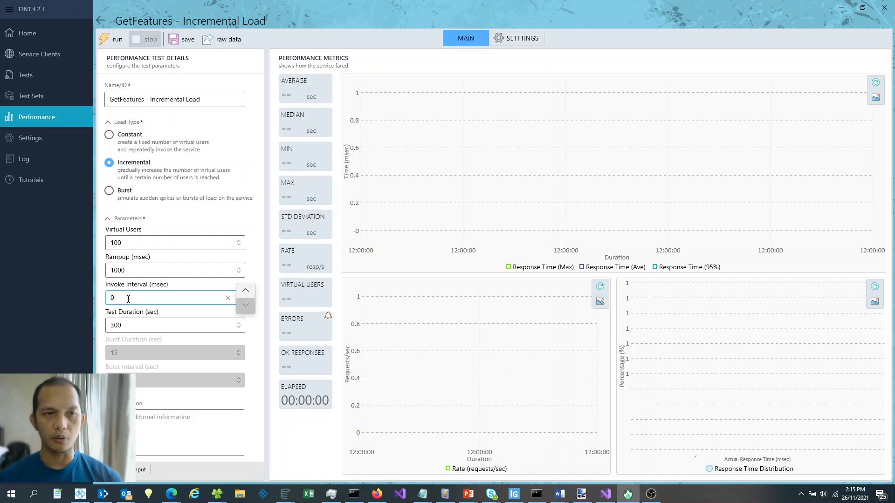
{"action": "type", "text": "1"}
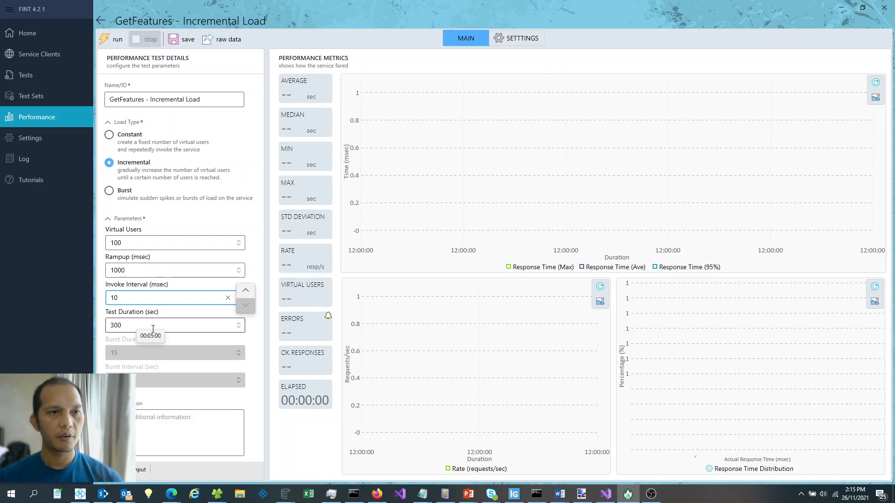
Set the test duration to 180 sec and save the performance test
{"action": "left_click", "coordinate": [133, 325]}
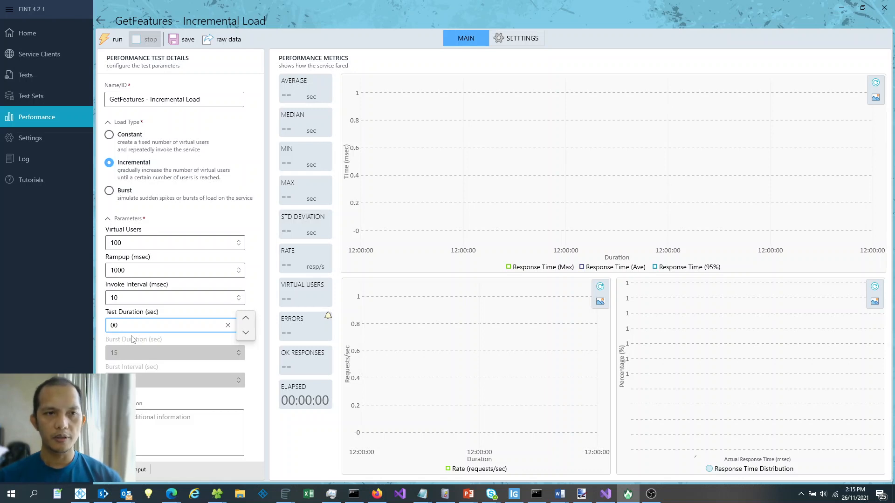
{"action": "key", "text": "Delete"}
{"action": "type", "text": "18"}
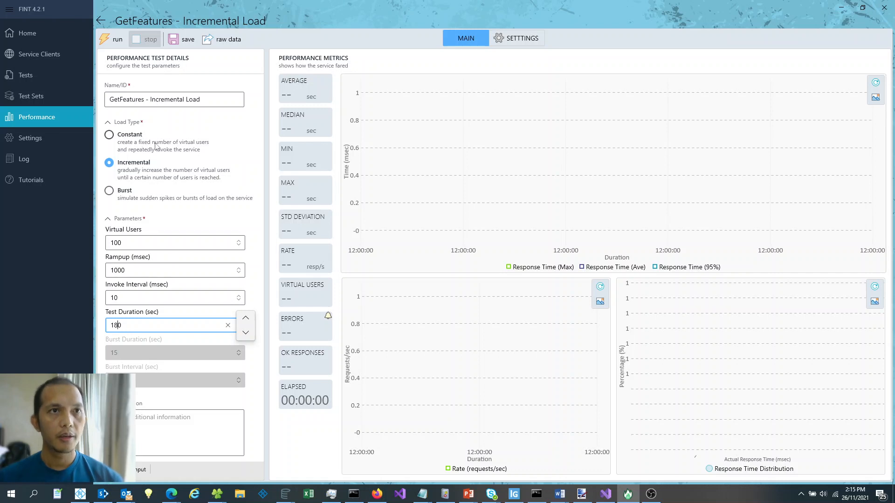
{"action": "left_click", "coordinate": [187, 39]}
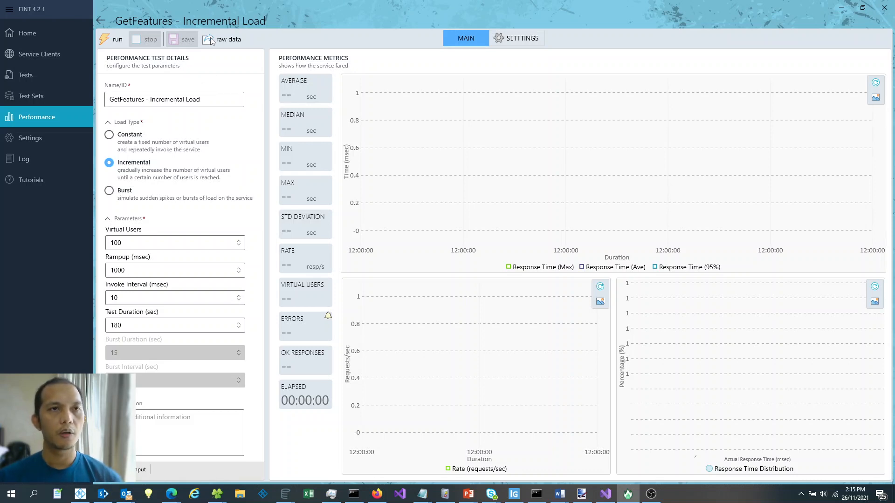
Show the GetFeatureAsync input and make its request argument non-null
{"action": "left_click", "coordinate": [142, 472]}
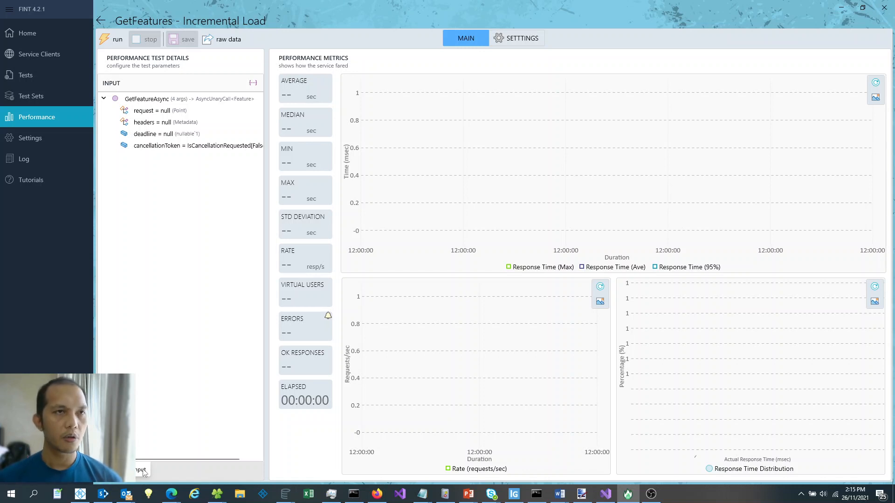
{"action": "left_click", "coordinate": [147, 112]}
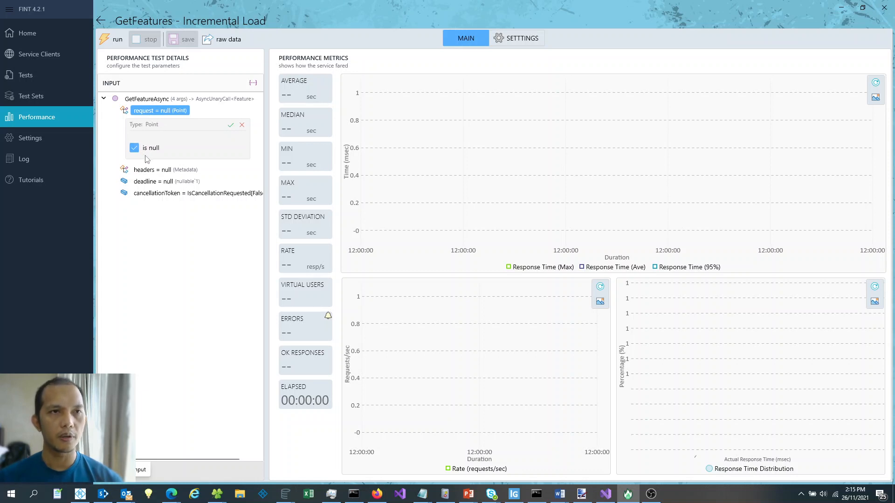
{"action": "left_click", "coordinate": [134, 148]}
{"action": "left_click", "coordinate": [231, 125]}
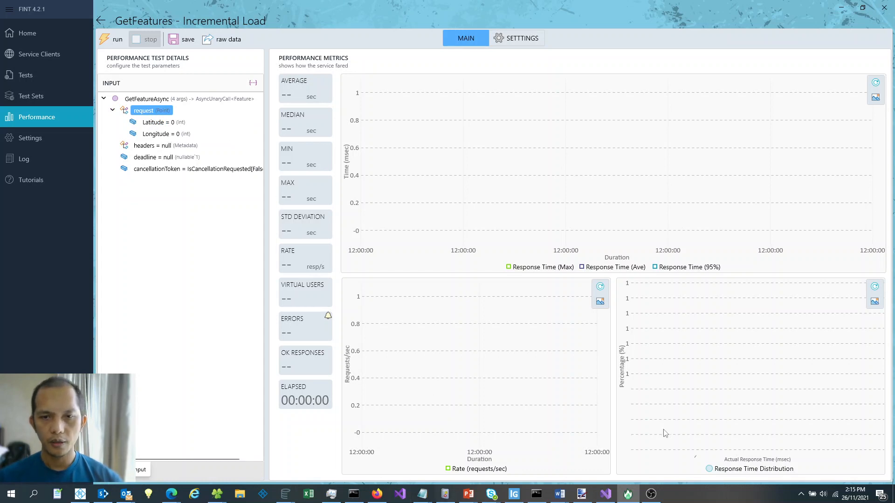
Switch to Visual Studio, open route_guide_db.json from the RouteGuide project and copy the fourth location's latitude, 419999544
{"action": "mouse_move", "coordinate": [611, 499]}
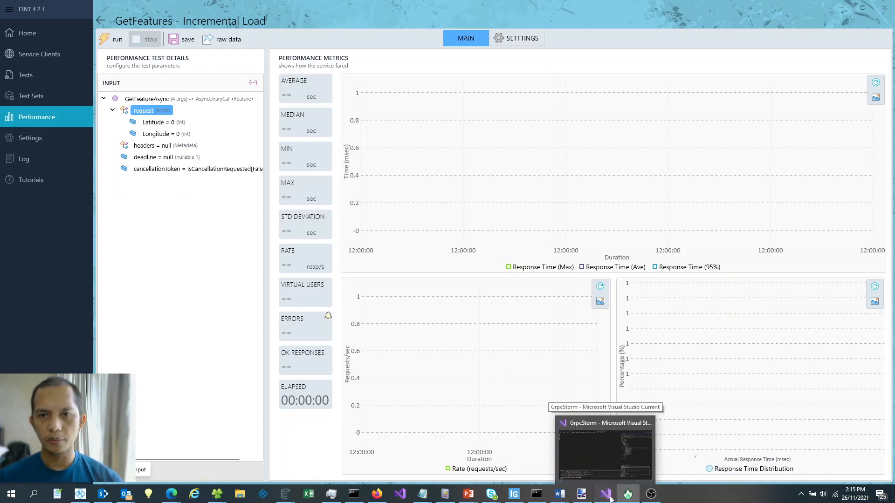
{"action": "left_click", "coordinate": [610, 495]}
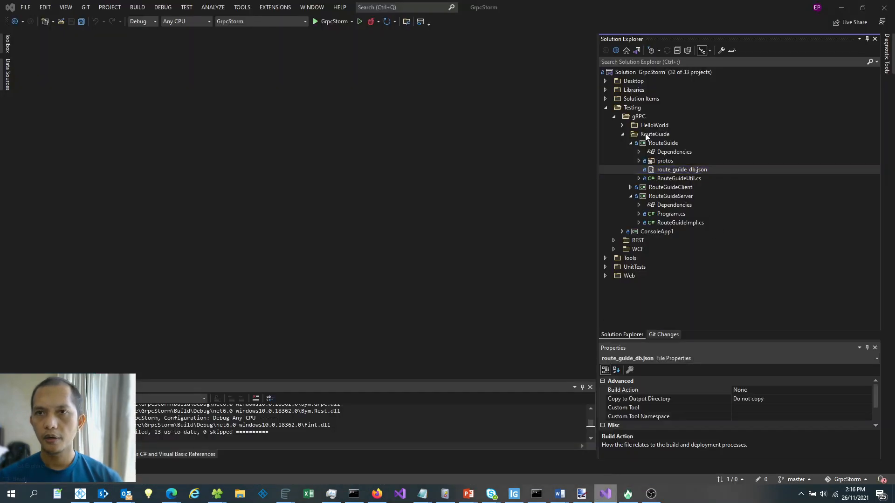
{"action": "left_click", "coordinate": [657, 134]}
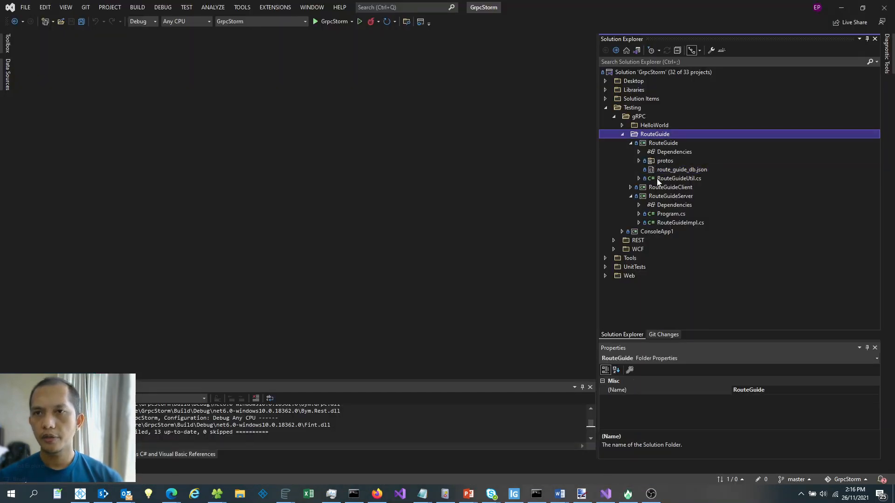
{"action": "left_click", "coordinate": [673, 171]}
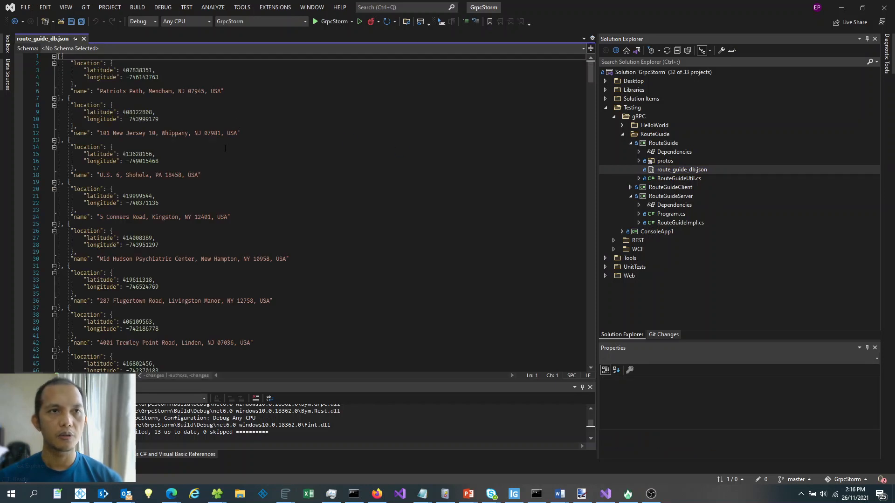
{"action": "scroll", "coordinate": [225, 152], "scroll_direction": "down", "scroll_amount": 3}
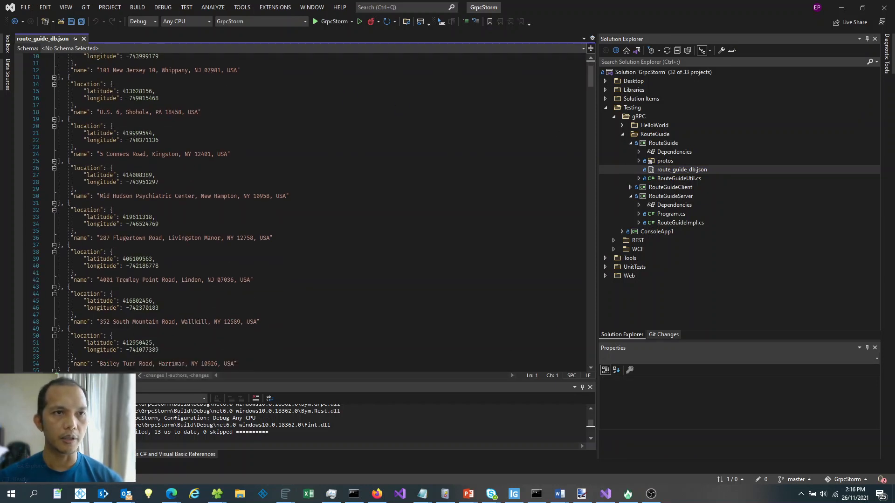
{"action": "double_click", "coordinate": [134, 133]}
{"action": "key", "text": "ctrl+c"}
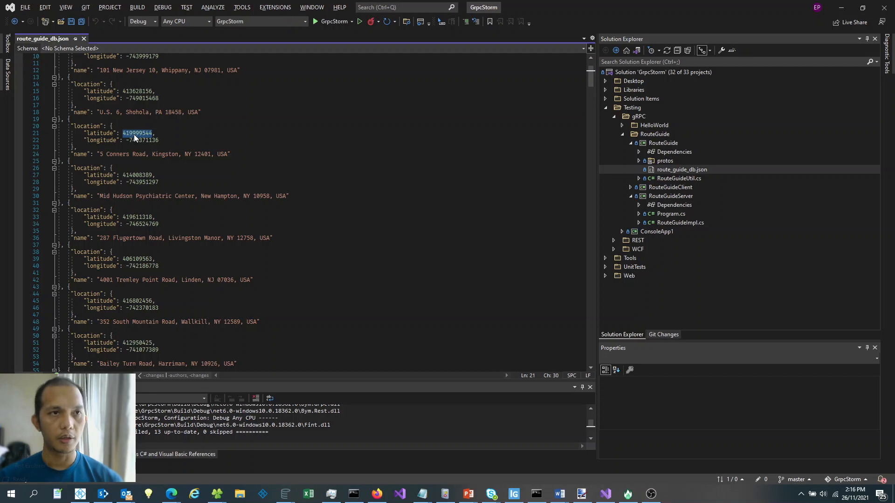
Switch back to FINT and set the request's Latitude to 419999544
{"action": "key", "text": "alt+Tab"}
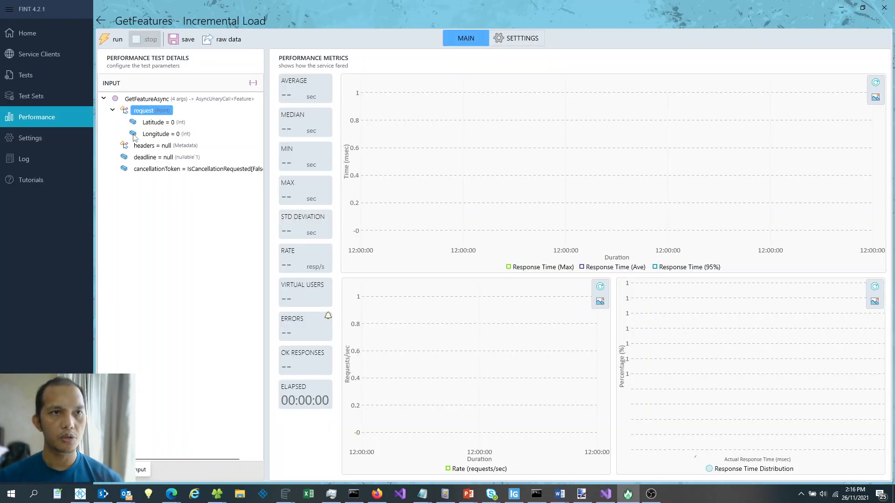
{"action": "left_click", "coordinate": [159, 125]}
{"action": "left_click", "coordinate": [170, 165]}
{"action": "key", "text": "ctrl+v"}
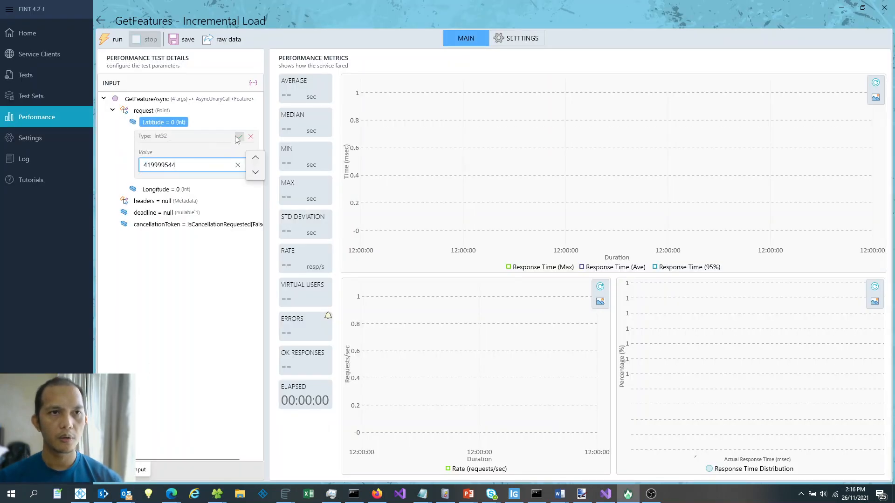
{"action": "left_click", "coordinate": [238, 136]}
Return to Visual Studio and copy the same location's longitude, -740371136, from route_guide_db.json
{"action": "key", "text": "alt+Tab"}
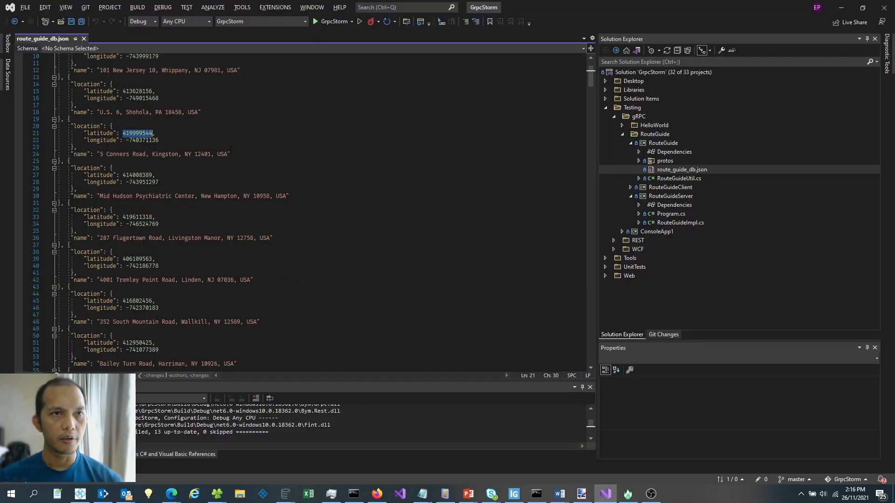
{"action": "left_click_drag", "start_coordinate": [126, 142], "coordinate": [174, 142]}
{"action": "key", "text": "ctrl+c"}
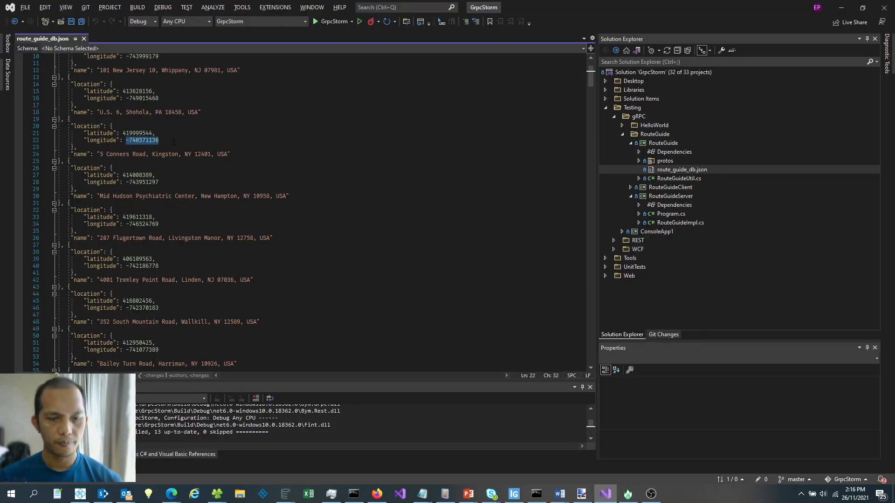
Set the request's Longitude to -740371136 in FINT and save the performance test
{"action": "key", "text": "alt+Tab"}
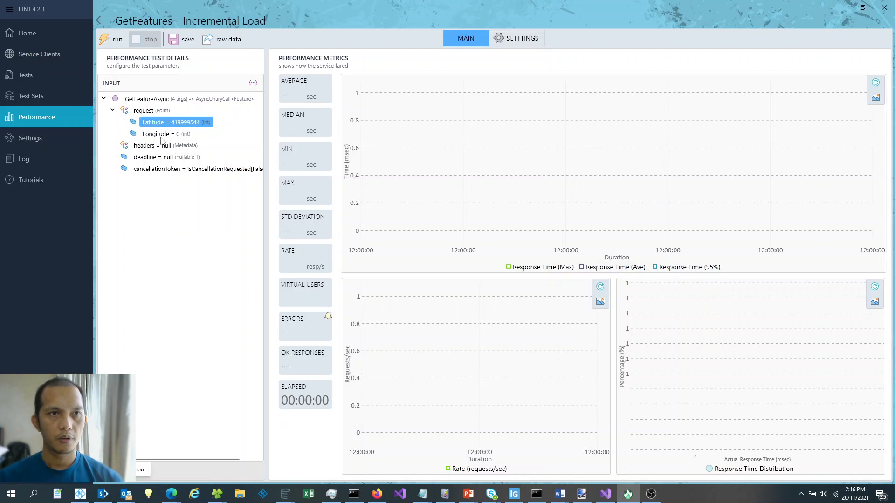
{"action": "left_click", "coordinate": [164, 135]}
{"action": "left_click", "coordinate": [176, 175]}
{"action": "key", "text": "ctrl+a"}
{"action": "key", "text": "ctrl+v"}
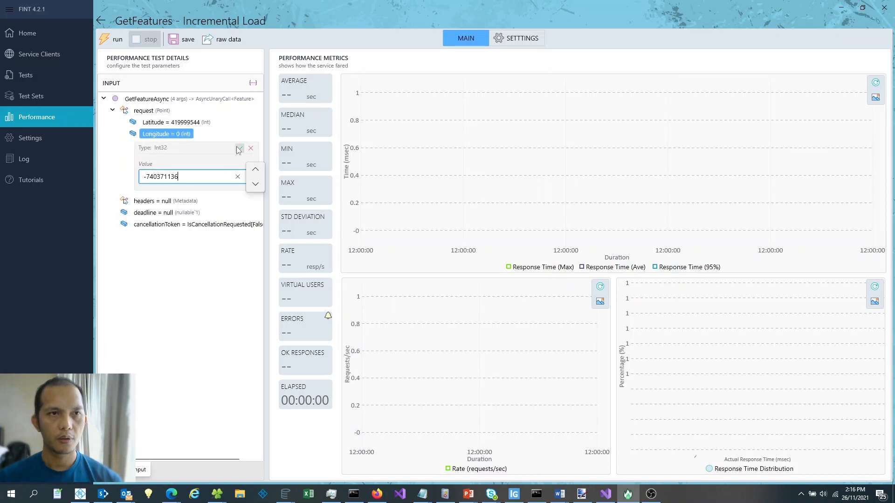
{"action": "left_click", "coordinate": [239, 149]}
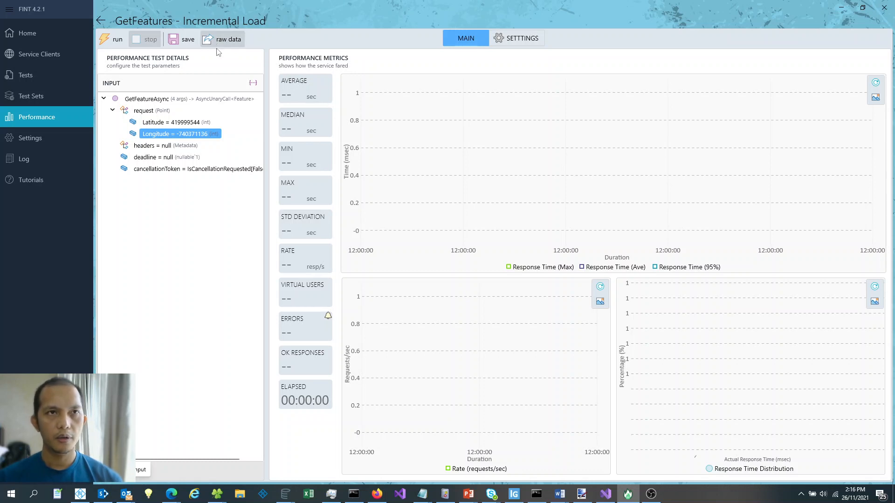
{"action": "left_click", "coordinate": [185, 42]}
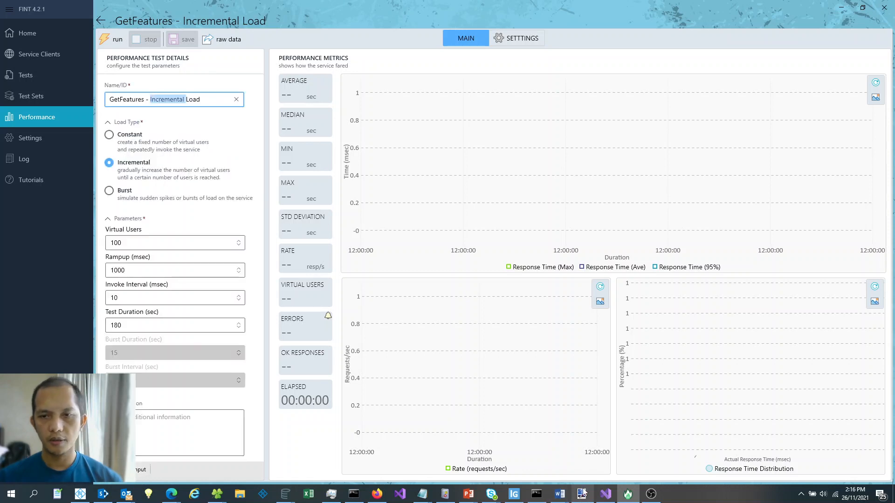
Switch to Visual Studio, start a new debug instance of the RouteGuideServer project and reposition its console window
{"action": "left_click", "coordinate": [606, 495]}
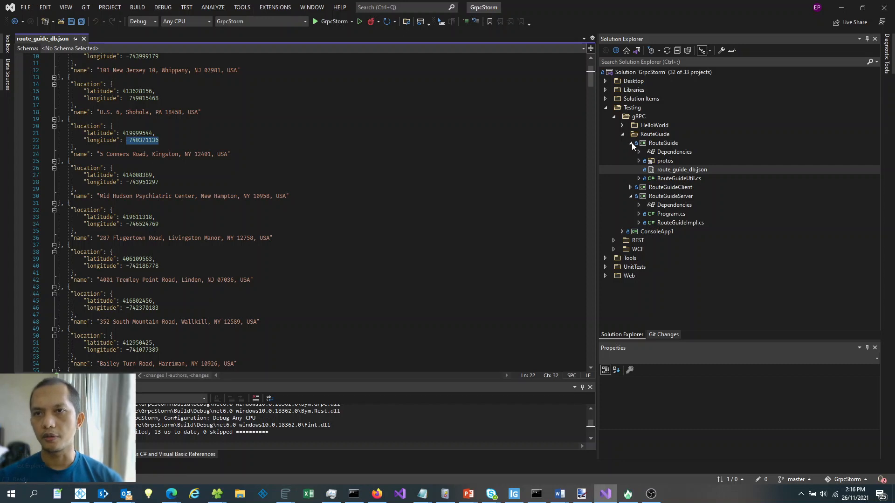
{"action": "left_click", "coordinate": [630, 143]}
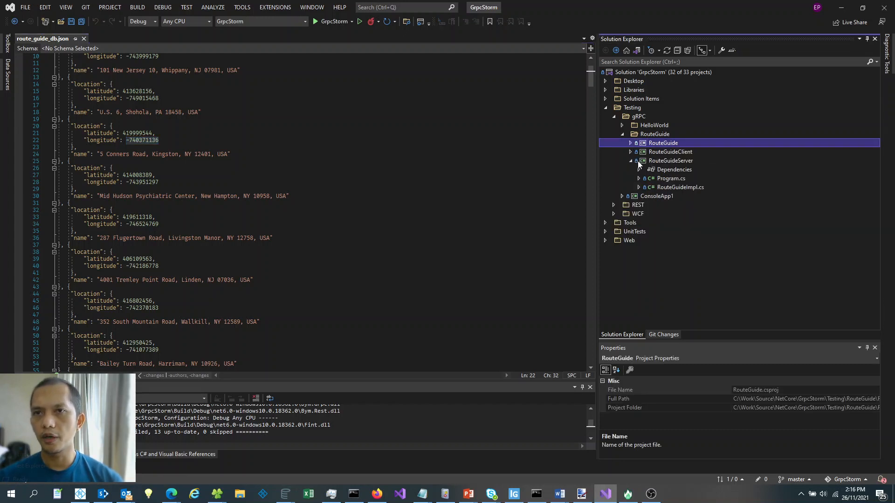
{"action": "left_click", "coordinate": [666, 162]}
{"action": "right_click", "coordinate": [667, 161]}
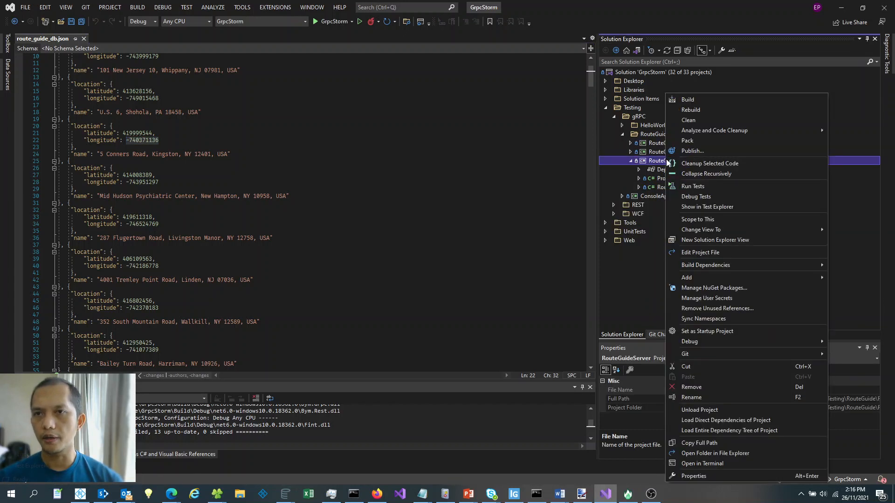
{"action": "mouse_move", "coordinate": [712, 341]}
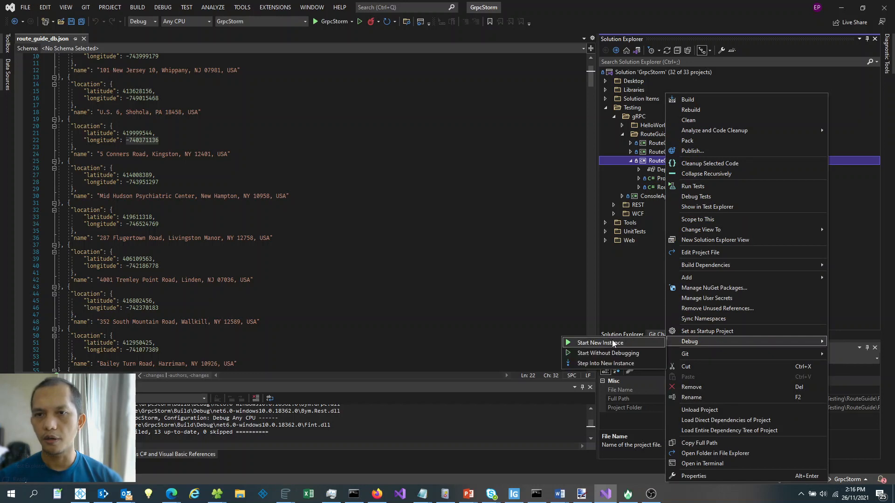
{"action": "left_click", "coordinate": [645, 344]}
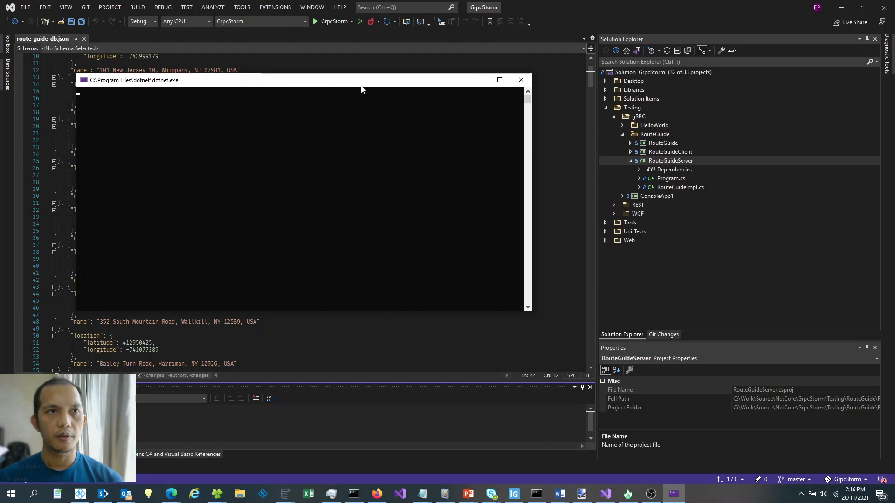
{"action": "left_click_drag", "start_coordinate": [370, 84], "coordinate": [417, 102]}
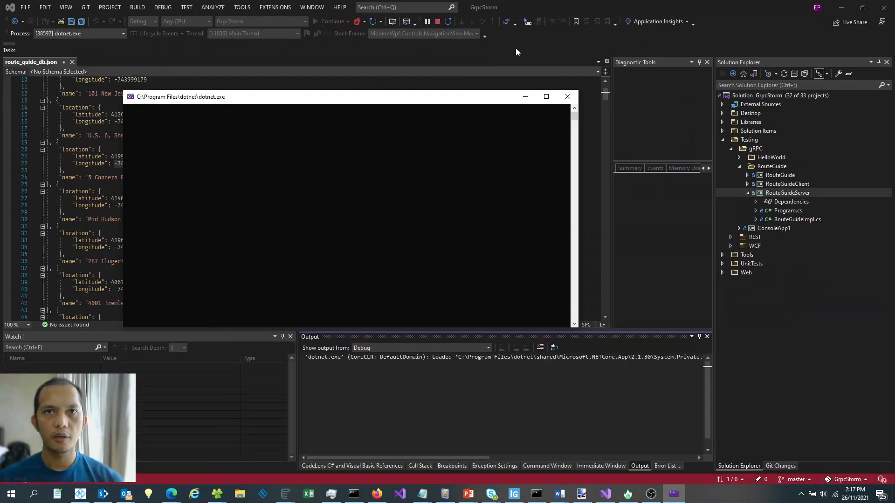
Detach the debugger from the running server and bring its console window back to the front
{"action": "left_click", "coordinate": [521, 38]}
{"action": "left_click", "coordinate": [163, 8]}
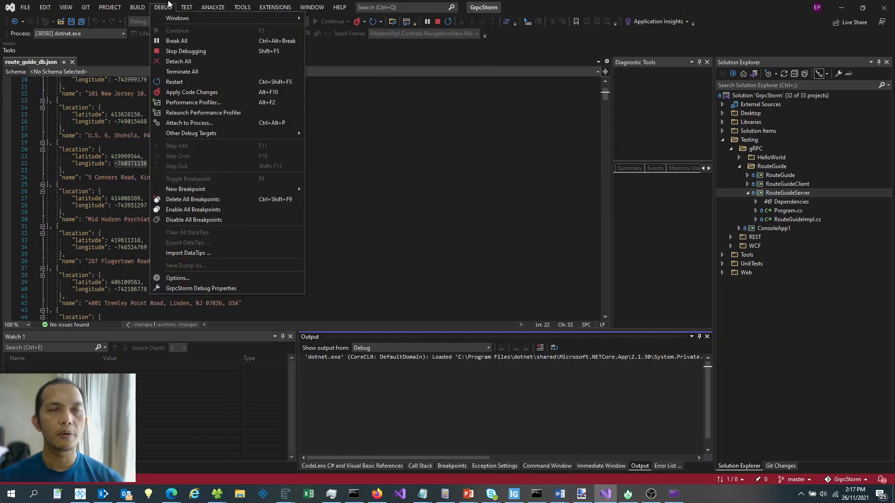
{"action": "left_click", "coordinate": [189, 63]}
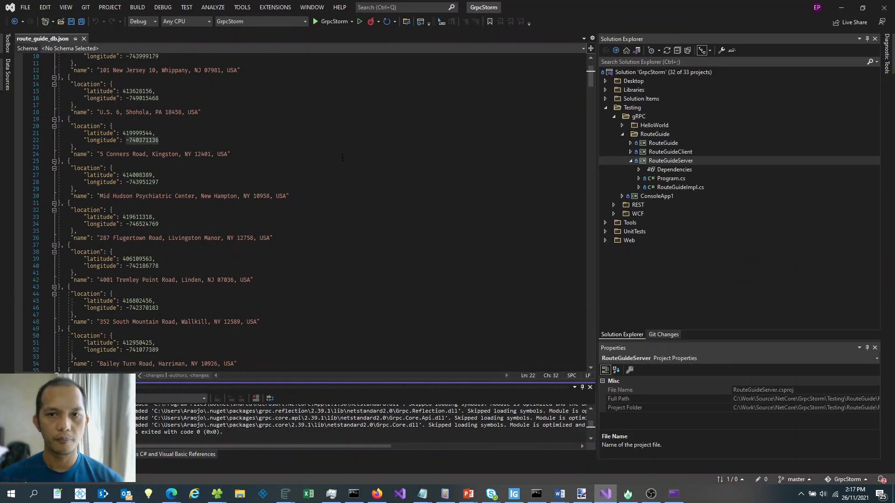
{"action": "left_click", "coordinate": [676, 495]}
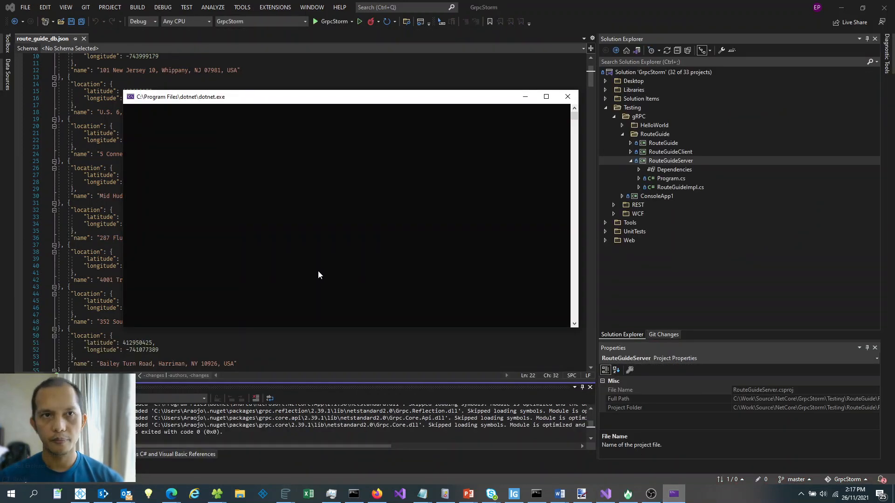
{"action": "left_click_drag", "start_coordinate": [464, 102], "coordinate": [465, 107]}
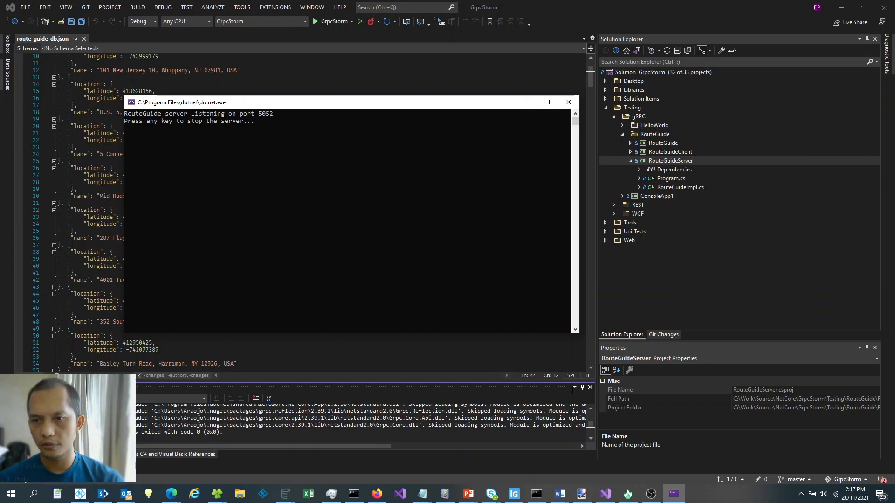
Open RouteGuideImpl.cs from the RouteGuideServer project and collapse the RouteGuide project
{"action": "left_click", "coordinate": [488, 71]}
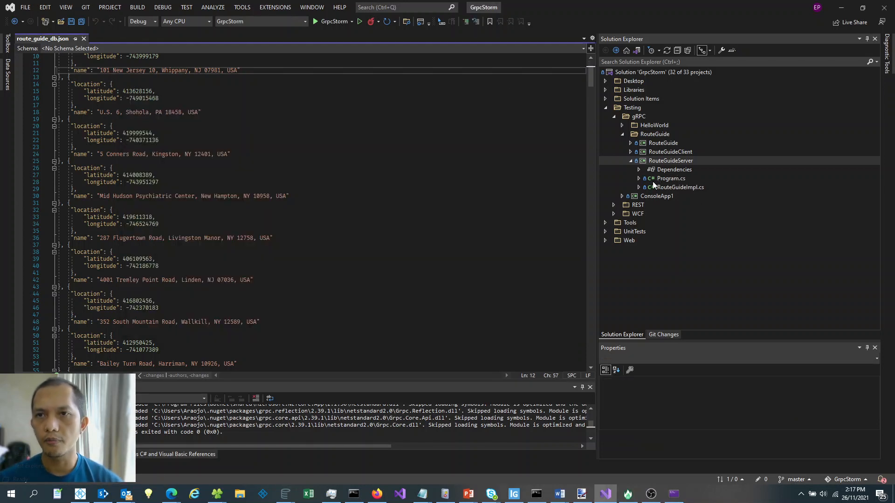
{"action": "left_click", "coordinate": [631, 143]}
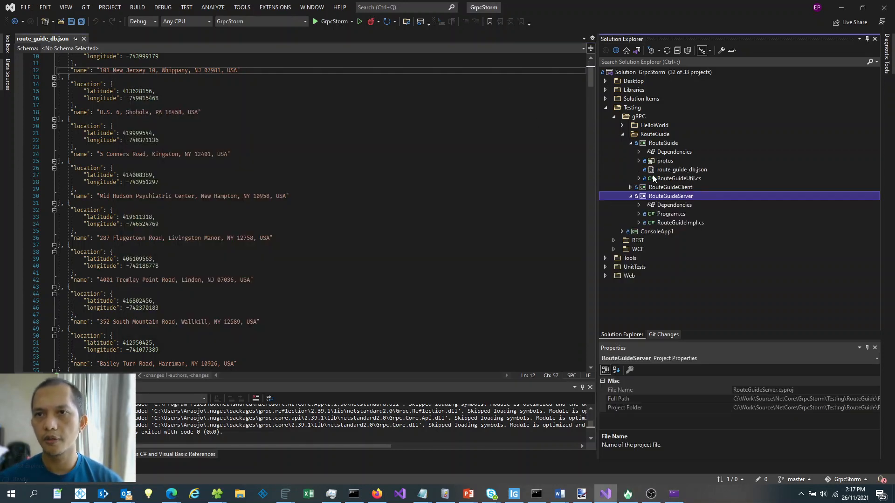
{"action": "left_click", "coordinate": [667, 224]}
{"action": "key", "text": "Return"}
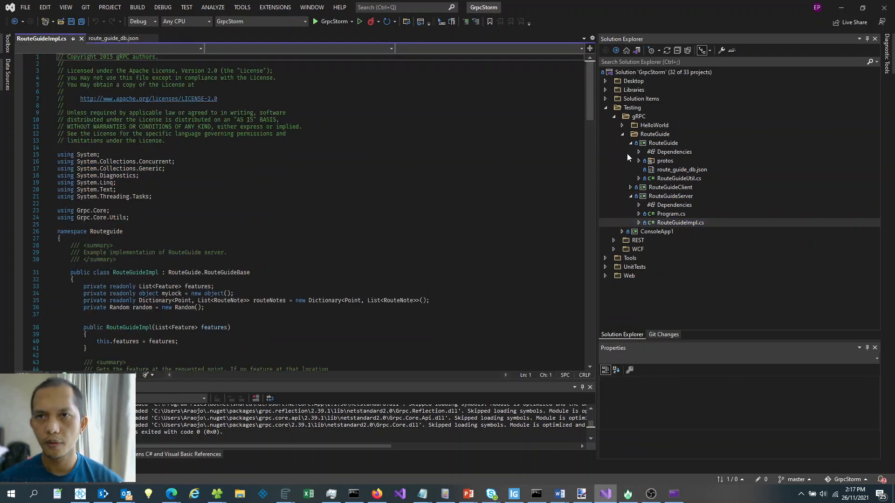
{"action": "left_click", "coordinate": [631, 143]}
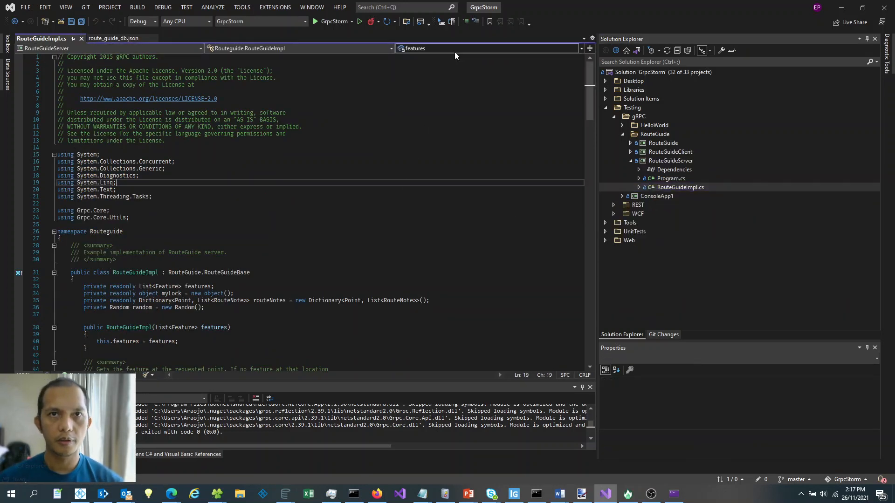
Examine the GetFeature method in RouteGuideImpl.cs, including its console output, commented-out delay and CheckFeature call
{"action": "left_click", "coordinate": [454, 49]}
{"action": "left_click", "coordinate": [286, 87]}
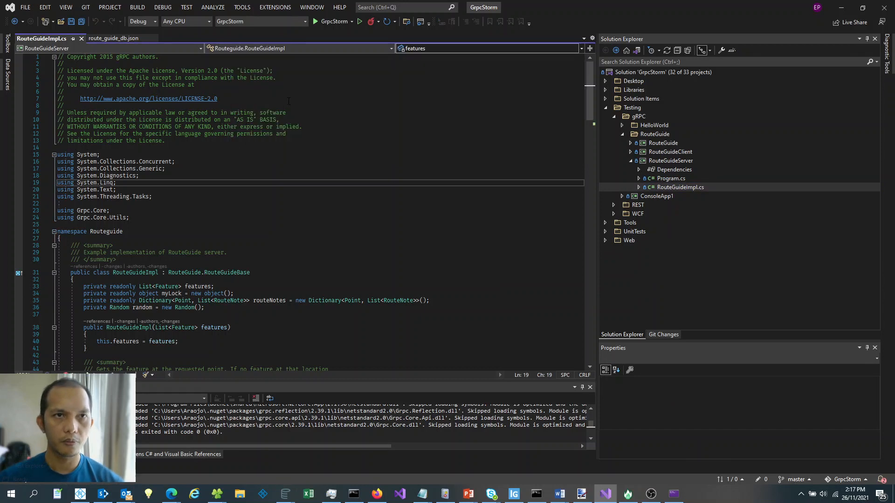
{"action": "scroll", "coordinate": [300, 164], "scroll_direction": "down", "scroll_amount": 3}
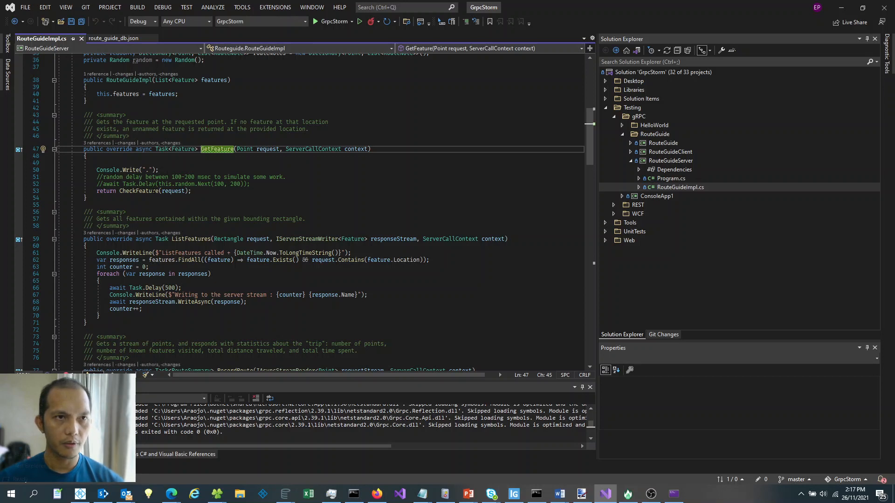
{"action": "left_click", "coordinate": [148, 192]}
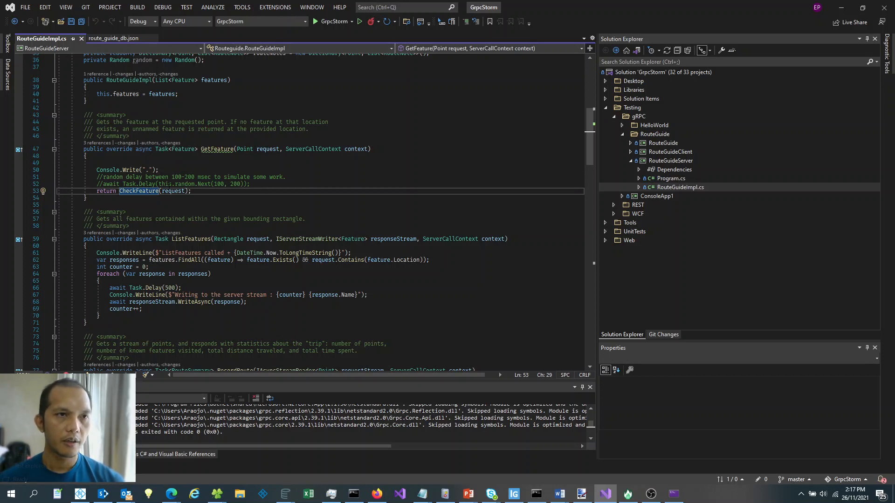
{"action": "left_click_drag", "start_coordinate": [96, 170], "coordinate": [150, 164]}
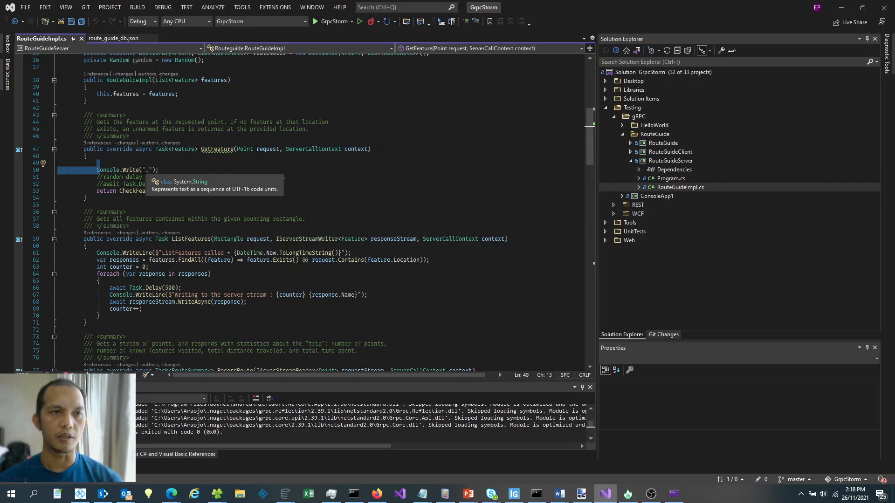
{"action": "left_click", "coordinate": [134, 163]}
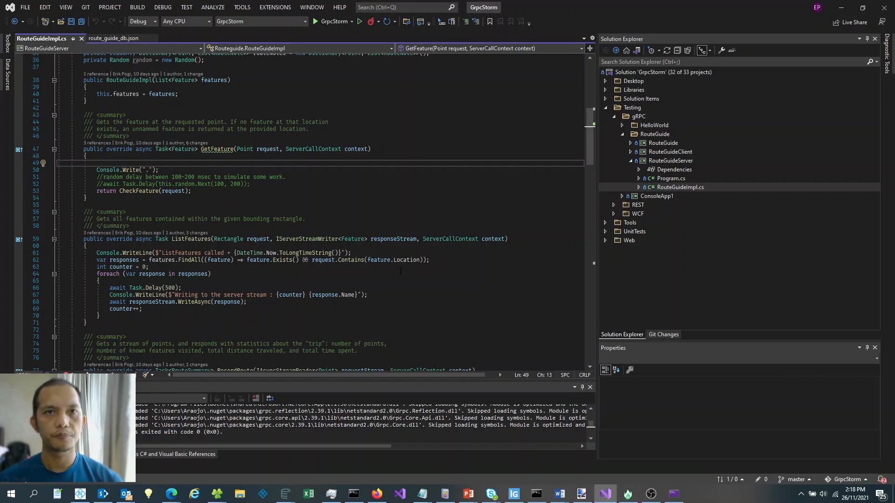
Check the RouteGuide server's console window, and switch back to the performance test in FINT
{"action": "left_click", "coordinate": [672, 498]}
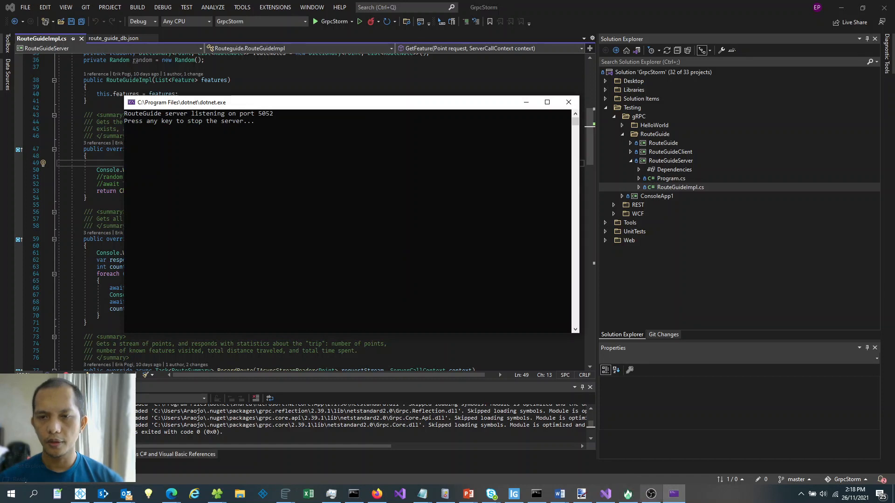
{"action": "left_click", "coordinate": [629, 498]}
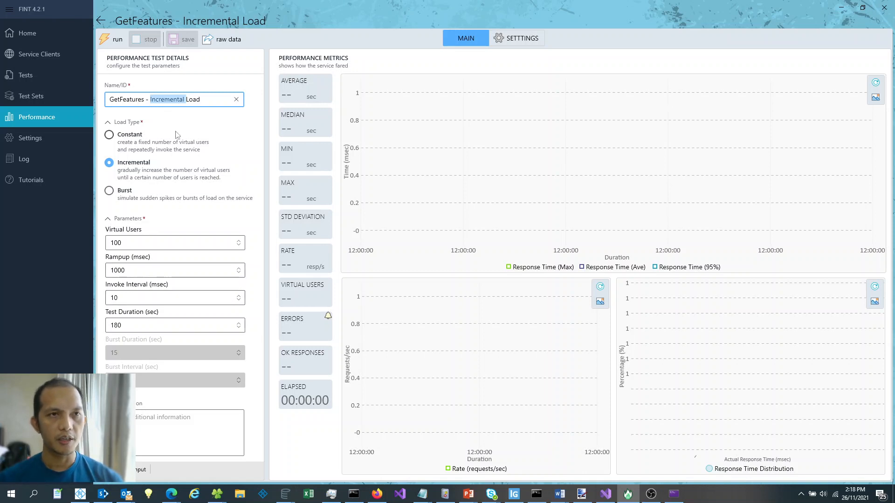
Set the performance test to 1 virtual user and a 30-second test duration, and save it
{"action": "left_click", "coordinate": [170, 241]}
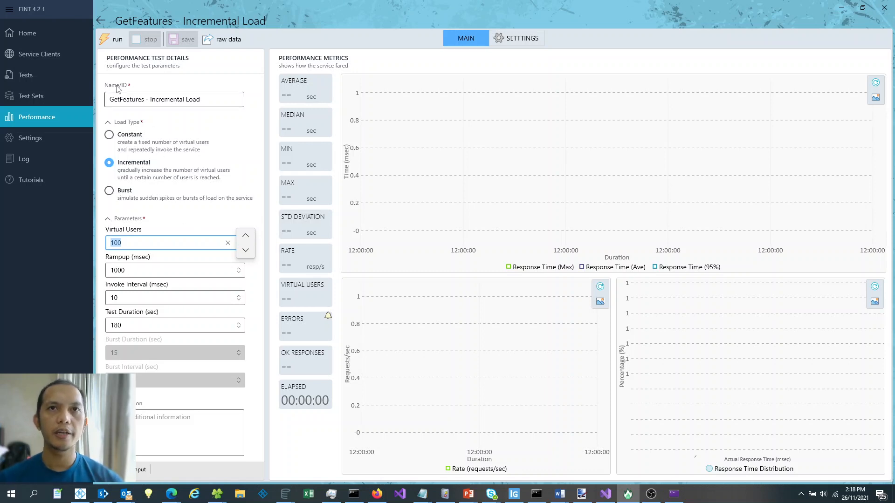
{"action": "left_click", "coordinate": [159, 242]}
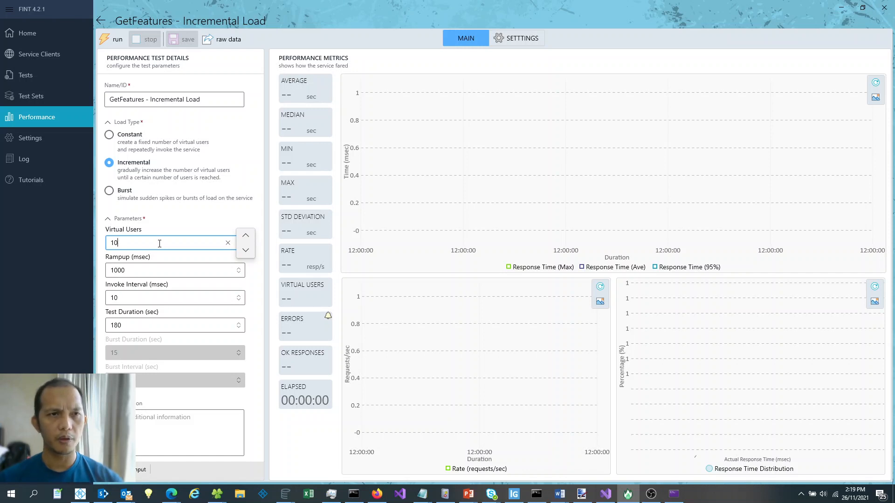
{"action": "key", "text": "BackSpace"}
{"action": "key", "text": "BackSpace"}
{"action": "type", "text": "1"}
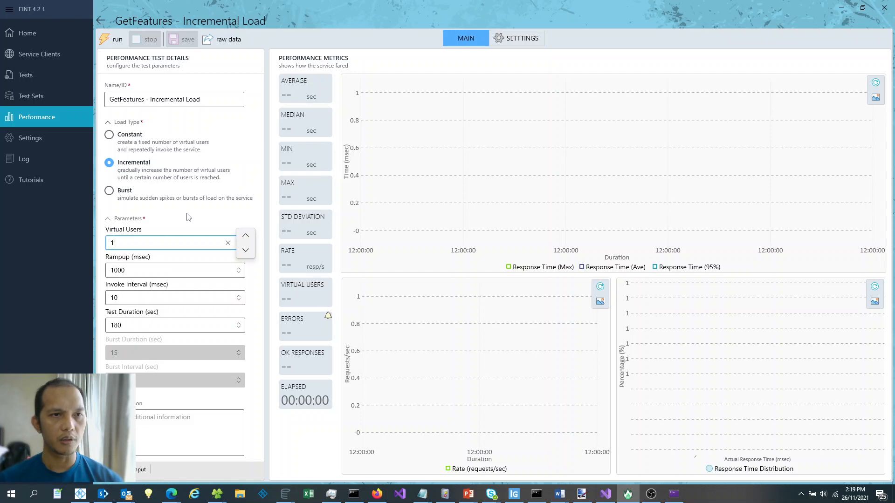
{"action": "left_click", "coordinate": [135, 327]}
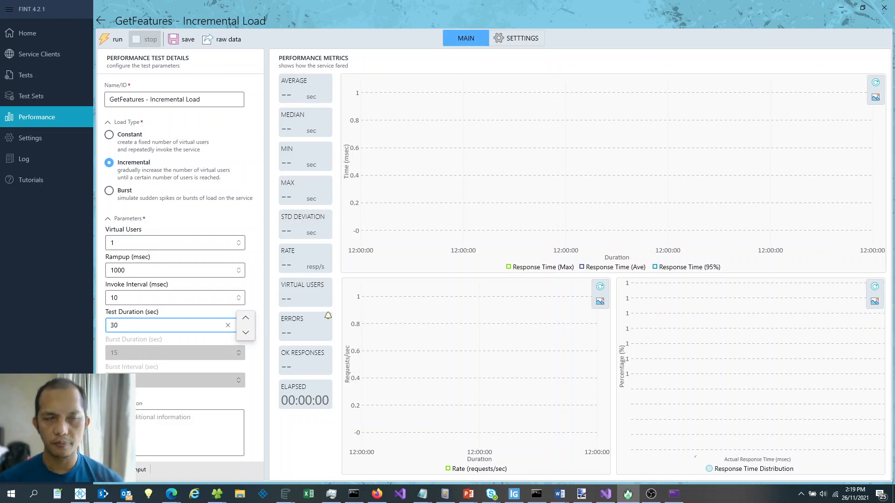
{"action": "left_click", "coordinate": [181, 42]}
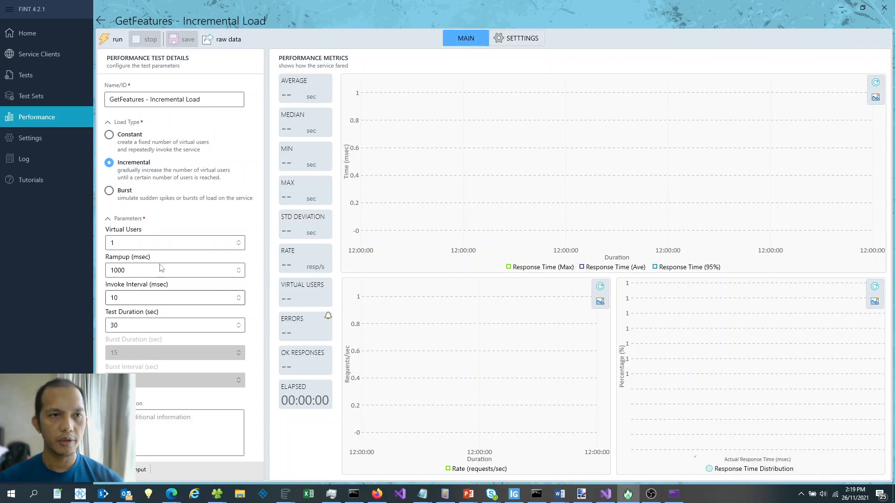
Run the single-user test while watching the RouteGuide server's console output beside the charts, and minimise the console at the end
{"action": "left_click", "coordinate": [113, 41]}
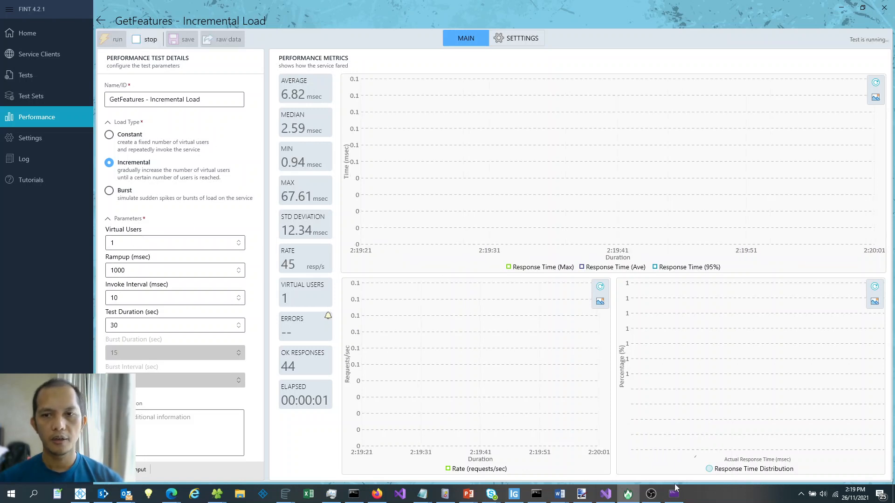
{"action": "left_click", "coordinate": [674, 495]}
{"action": "left_click_drag", "start_coordinate": [491, 107], "coordinate": [604, 224]}
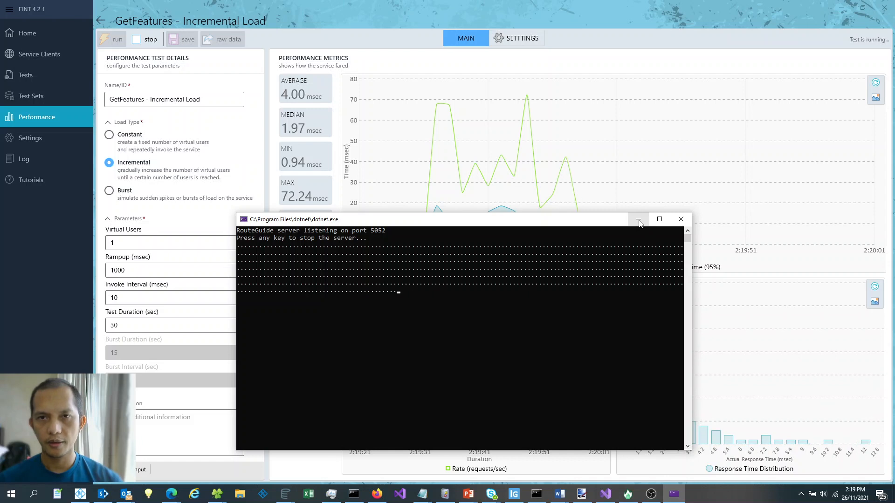
{"action": "left_click_drag", "start_coordinate": [599, 222], "coordinate": [336, 124]}
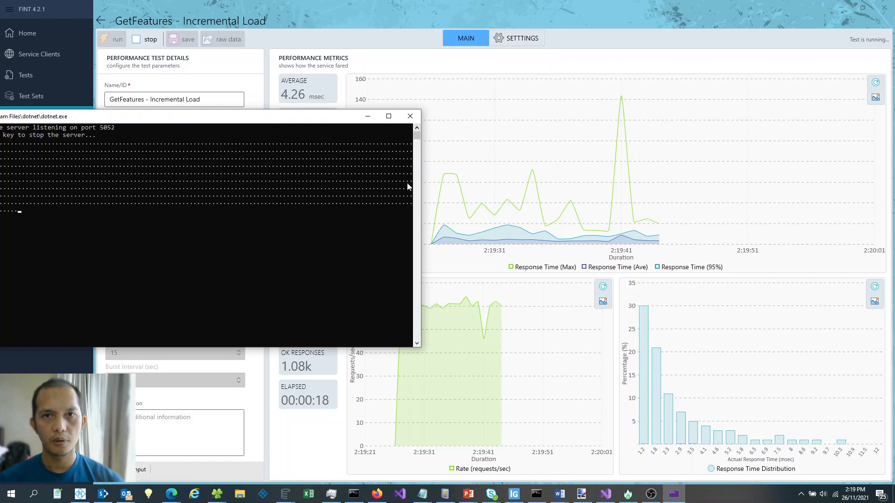
{"action": "left_click_drag", "start_coordinate": [304, 126], "coordinate": [228, 144]}
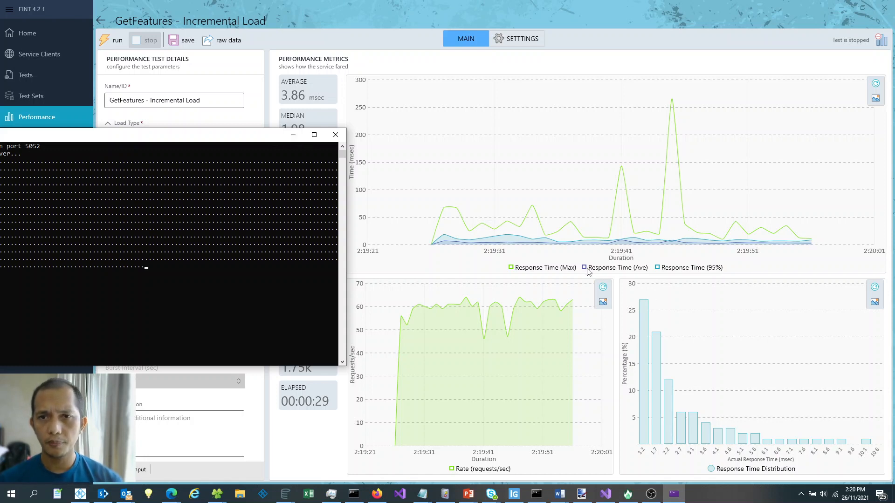
{"action": "left_click_drag", "start_coordinate": [263, 139], "coordinate": [271, 138]}
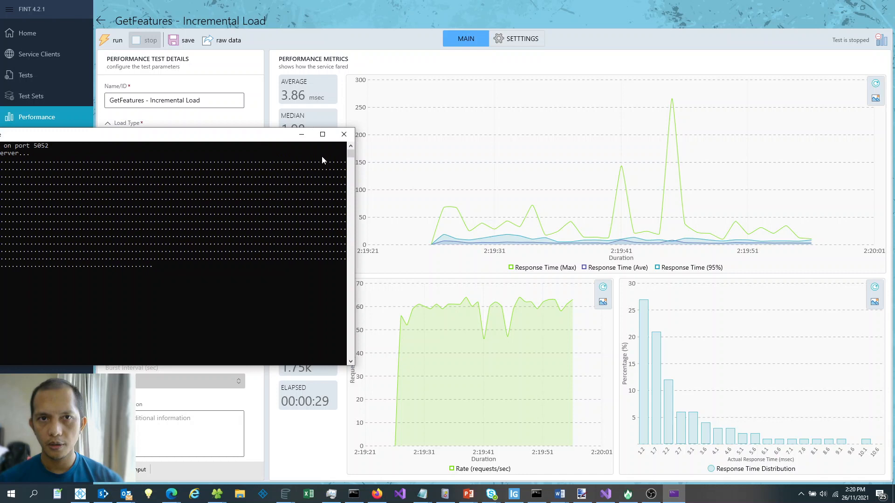
{"action": "left_click", "coordinate": [301, 135]}
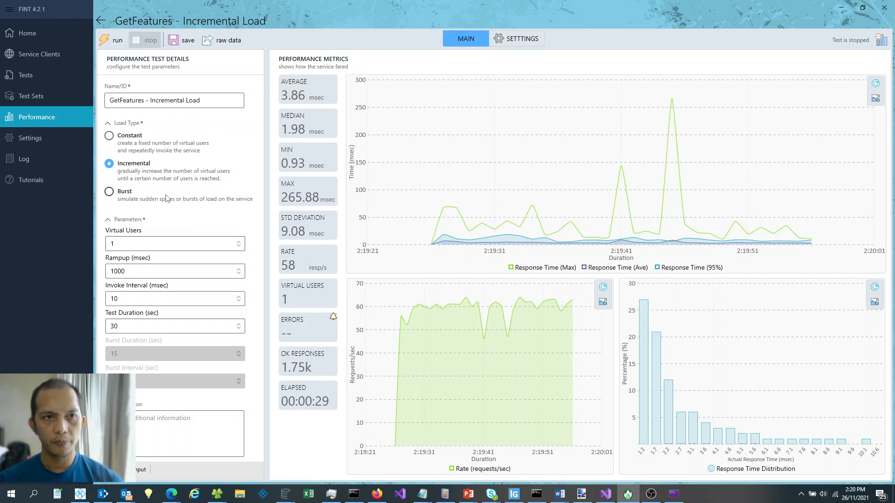
Set the performance test to 100 virtual users and a test duration of 180 seconds, and save it
{"action": "left_click", "coordinate": [163, 245]}
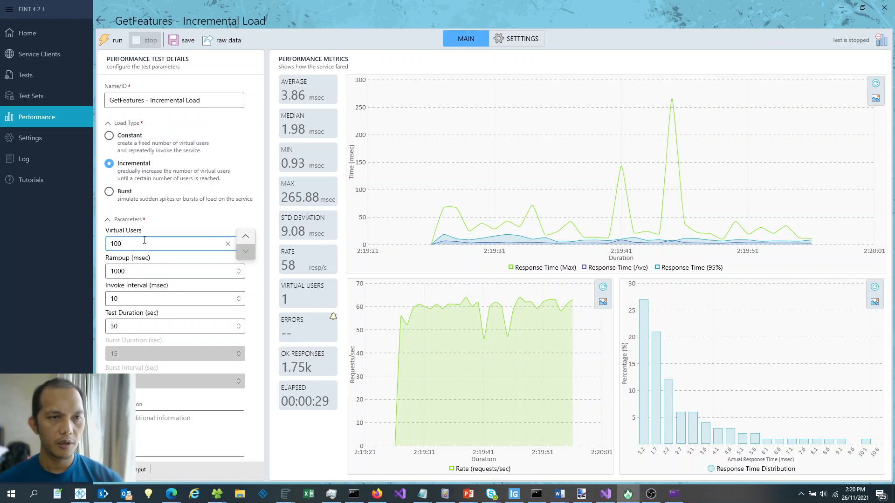
{"action": "left_click", "coordinate": [130, 270]}
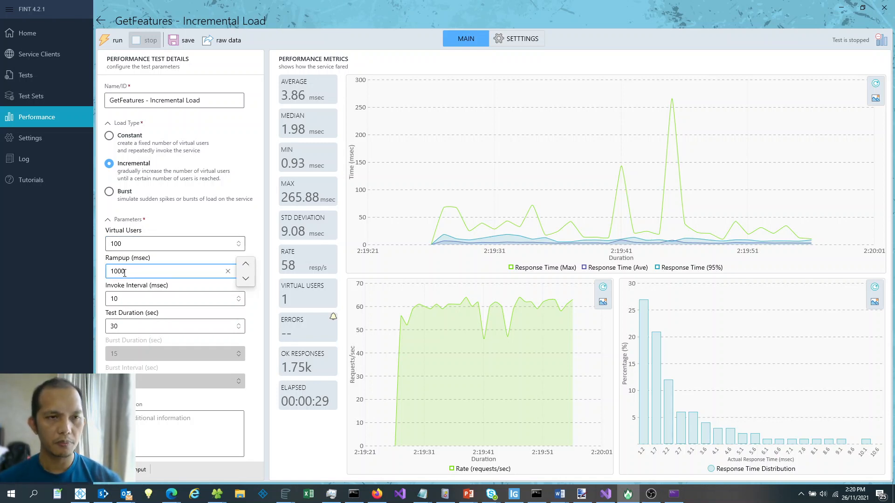
{"action": "left_click", "coordinate": [136, 300]}
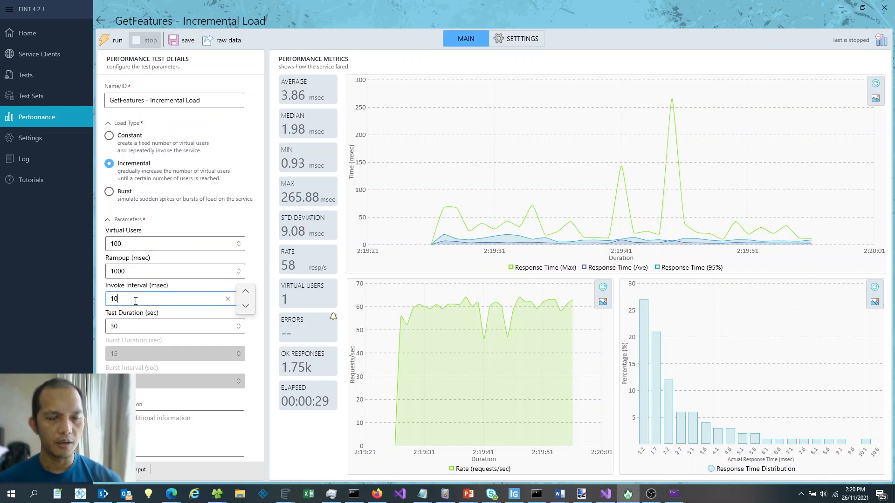
{"action": "left_click", "coordinate": [125, 328]}
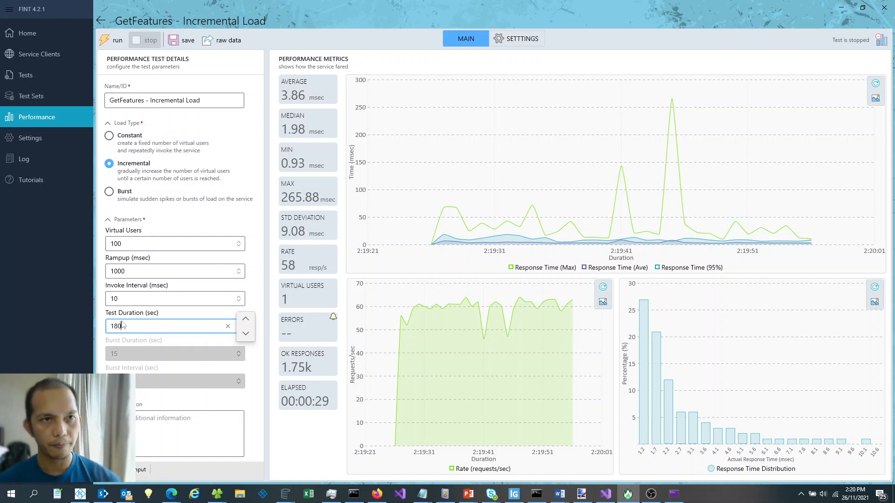
{"action": "left_click", "coordinate": [185, 41]}
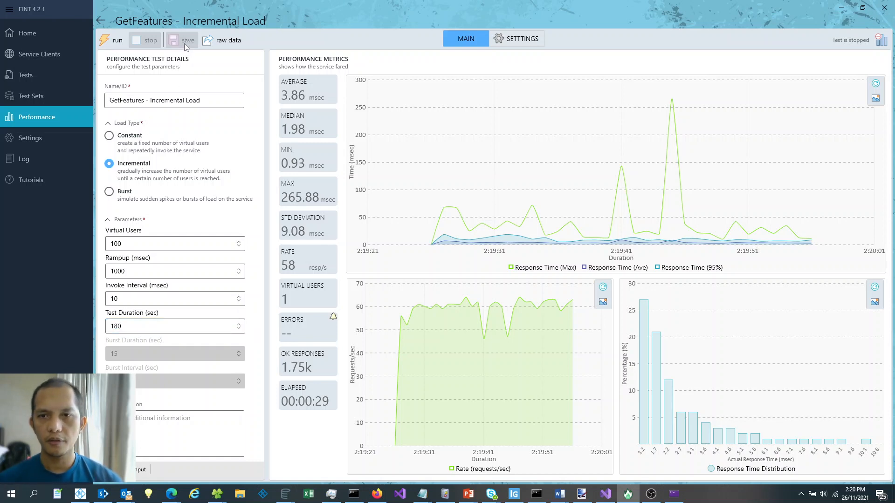
Run the 100-user incremental load test and check the incoming calls in the server's console window before minimising it
{"action": "left_click", "coordinate": [113, 43]}
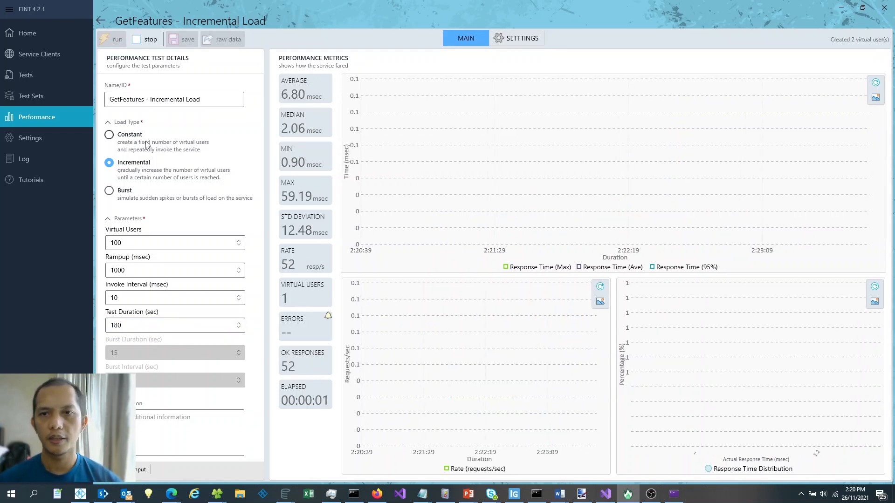
{"action": "left_click", "coordinate": [674, 495]}
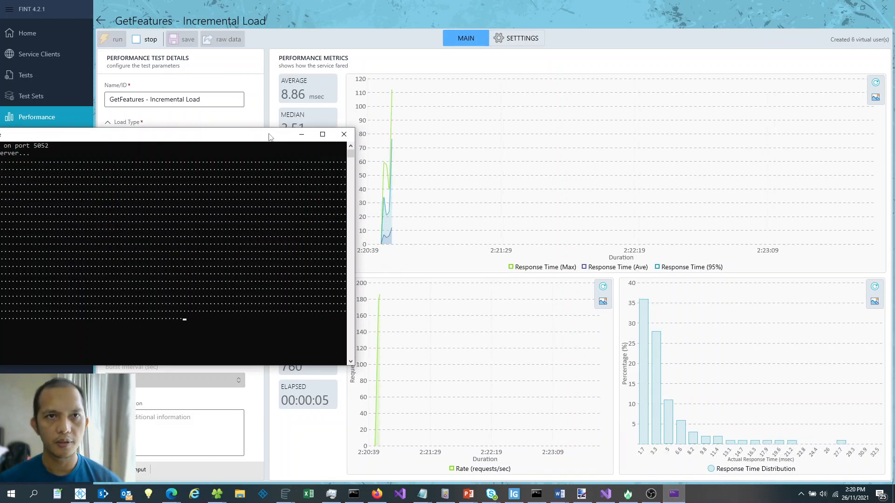
{"action": "left_click_drag", "start_coordinate": [261, 142], "coordinate": [569, 208]}
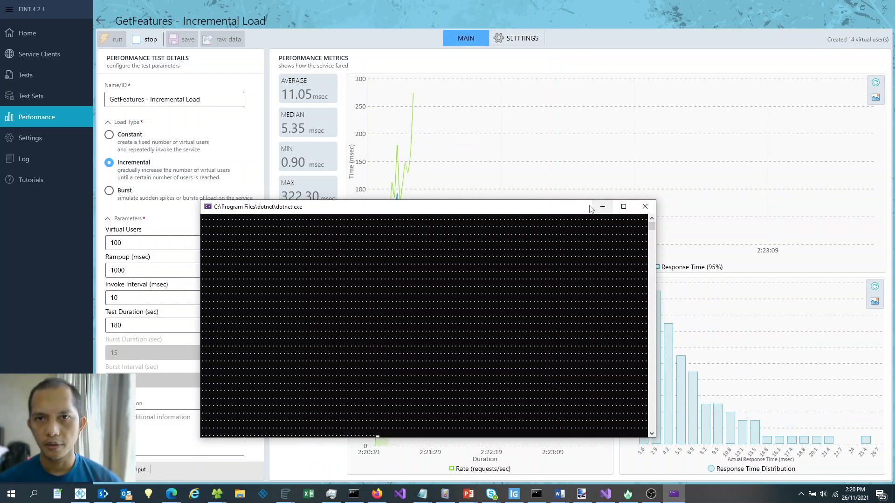
{"action": "left_click", "coordinate": [602, 207]}
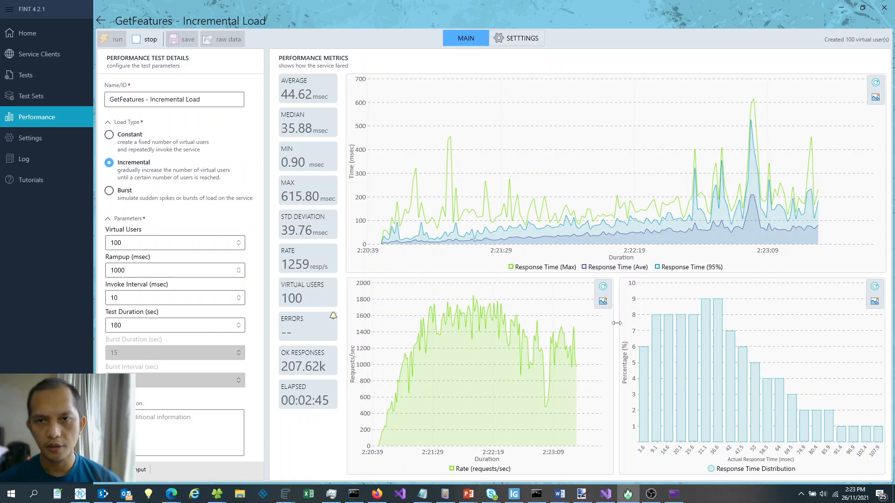
Expand the requests/sec chart across the full width of the metrics area and narrow the test details pane
{"action": "left_click_drag", "start_coordinate": [617, 323], "coordinate": [891, 333]}
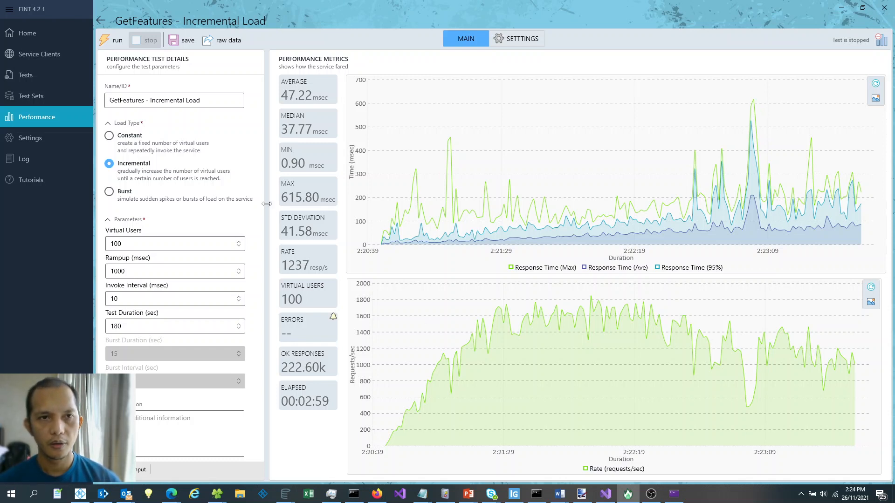
{"action": "left_click_drag", "start_coordinate": [266, 204], "coordinate": [246, 204]}
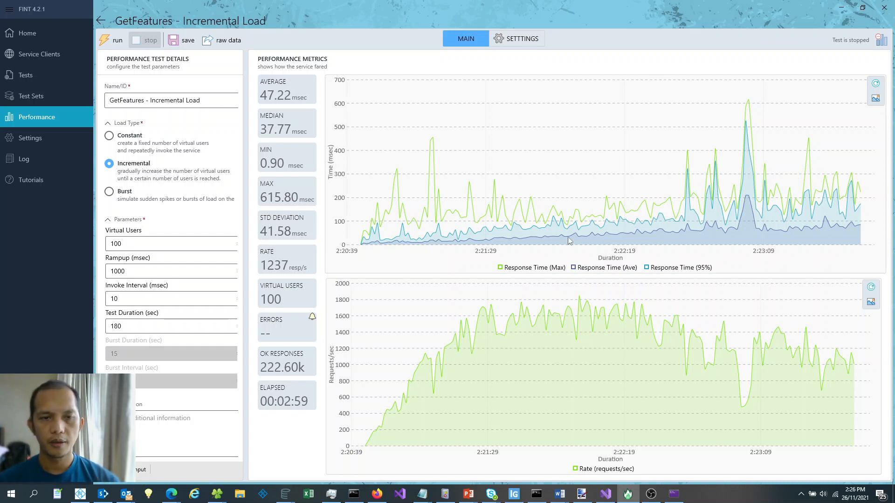
Switch to the Edge browser, search for "microsoft grpc performance" and open the Microsoft Docs article "Performance best practices with gRPC"
{"action": "mouse_move", "coordinate": [170, 499]}
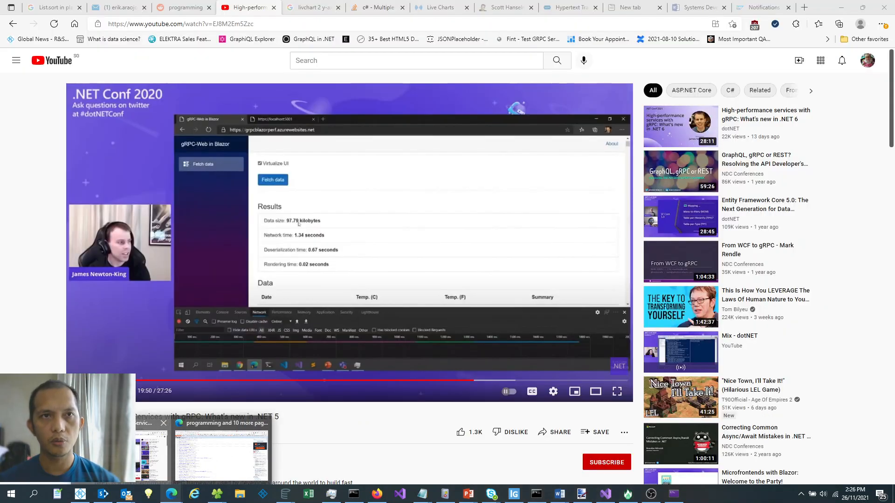
{"action": "left_click", "coordinate": [152, 454]}
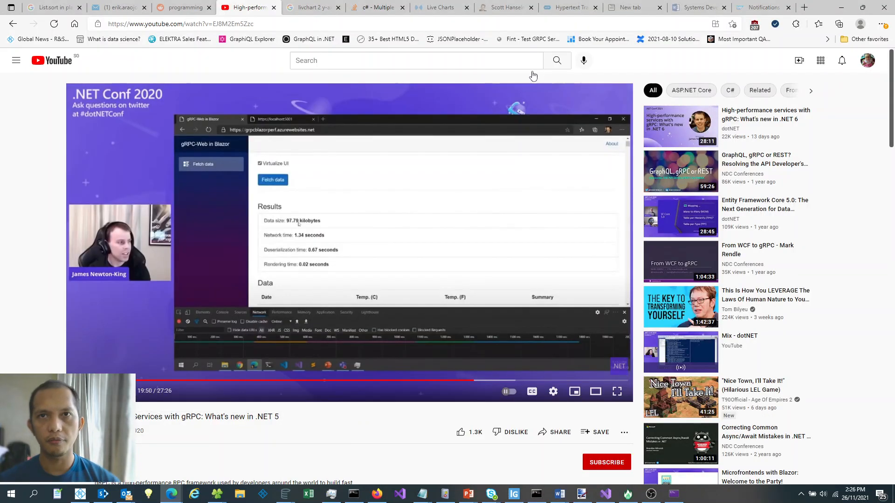
{"action": "left_click", "coordinate": [270, 24]}
{"action": "type", "text": "mic"}
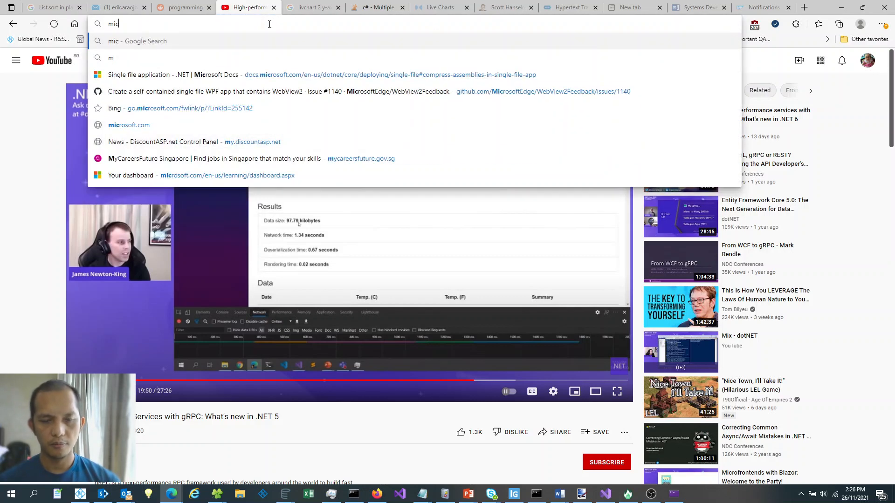
{"action": "type", "text": "rosoft grpc"}
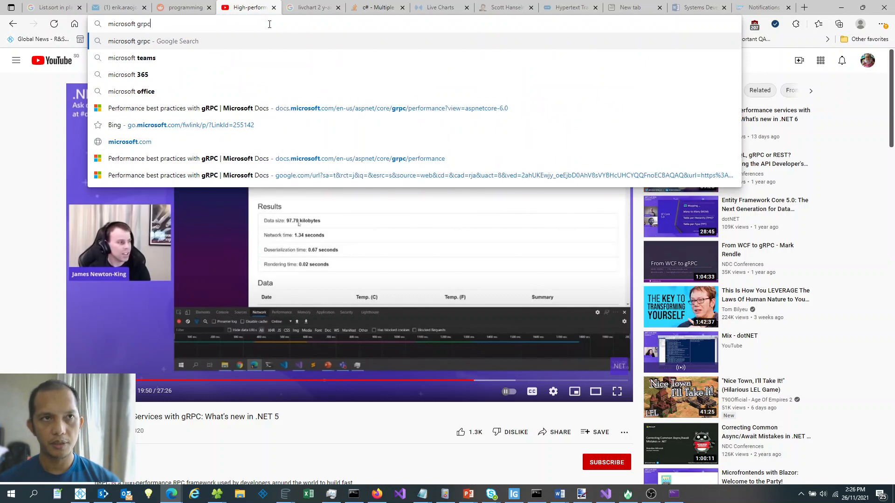
{"action": "type", "text": " performance"}
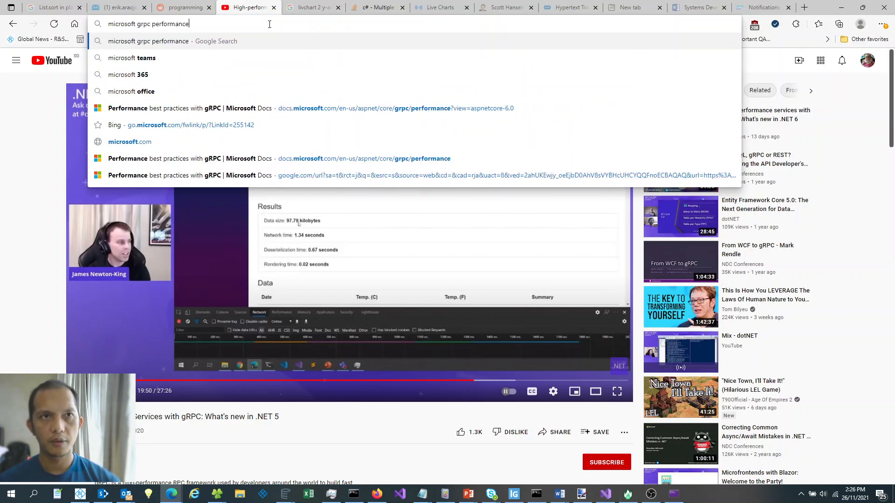
{"action": "key", "text": "Return"}
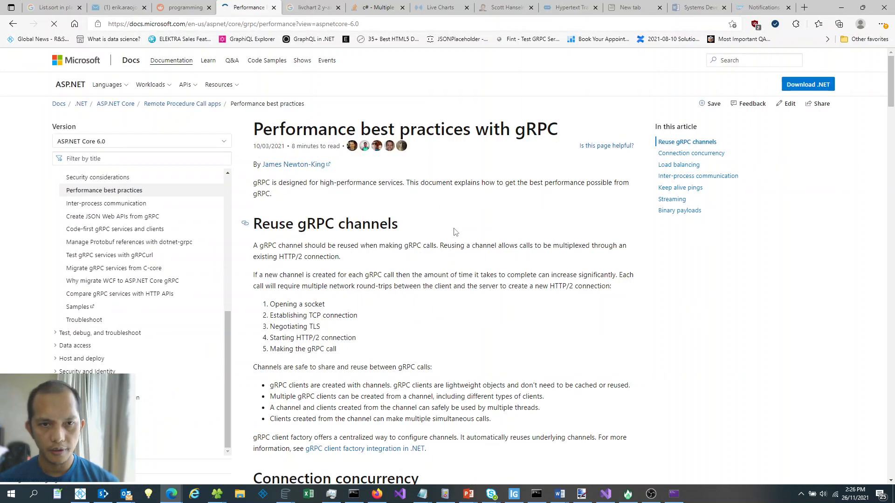
Read the Connection concurrency section, highlighting the paragraph on gRPC channels using a single HTTP/2 connection, and switch back to FINT
{"action": "scroll", "coordinate": [364, 242], "scroll_direction": "down", "scroll_amount": 5}
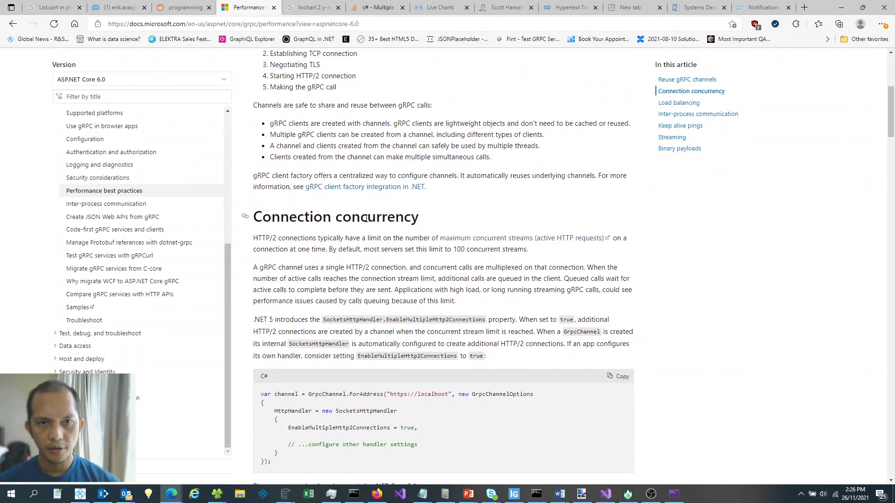
{"action": "scroll", "coordinate": [413, 259], "scroll_direction": "down", "scroll_amount": 3}
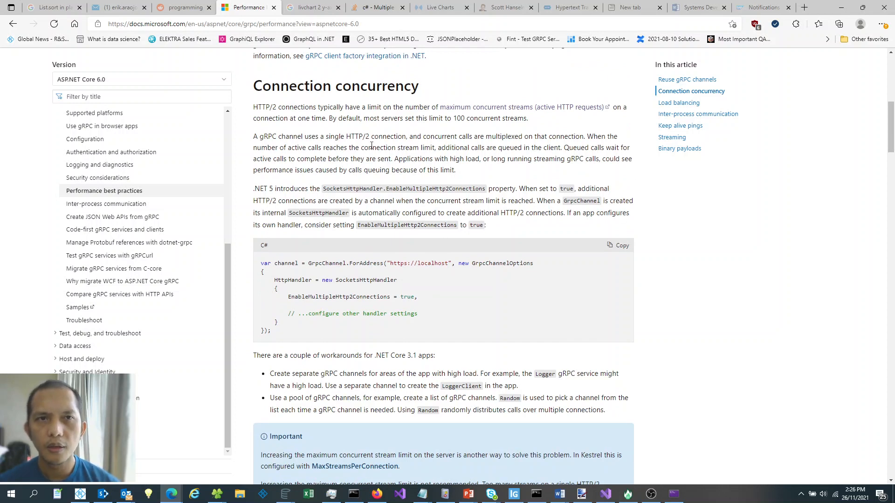
{"action": "left_click_drag", "start_coordinate": [260, 136], "coordinate": [635, 159]}
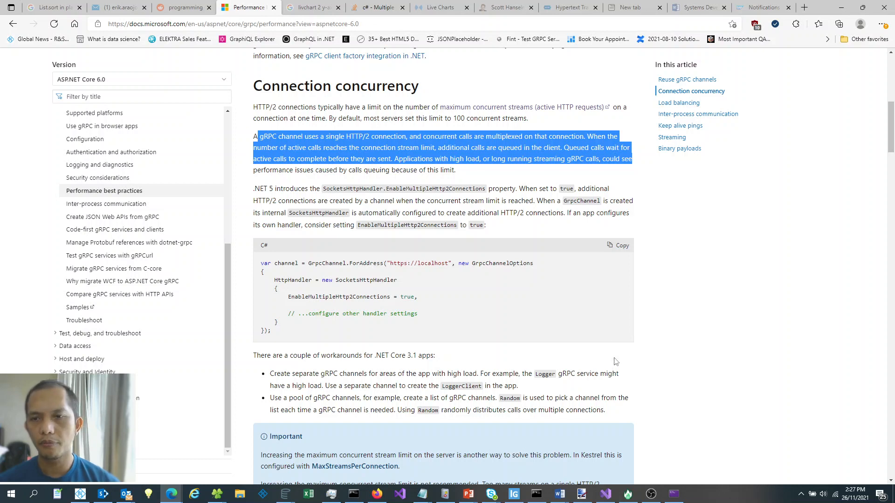
{"action": "left_click", "coordinate": [628, 495]}
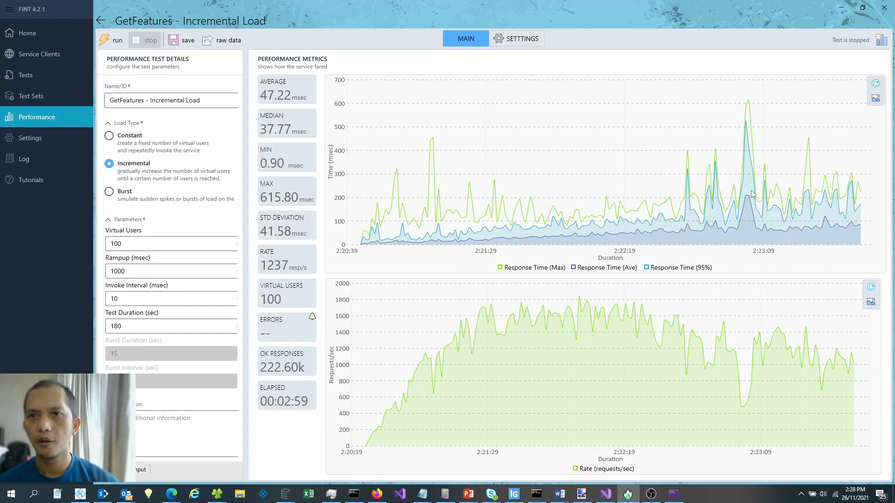
Filter the outlier response times out of the test results and restore the Response Time Distribution chart beside the rate chart
{"action": "left_click", "coordinate": [882, 43]}
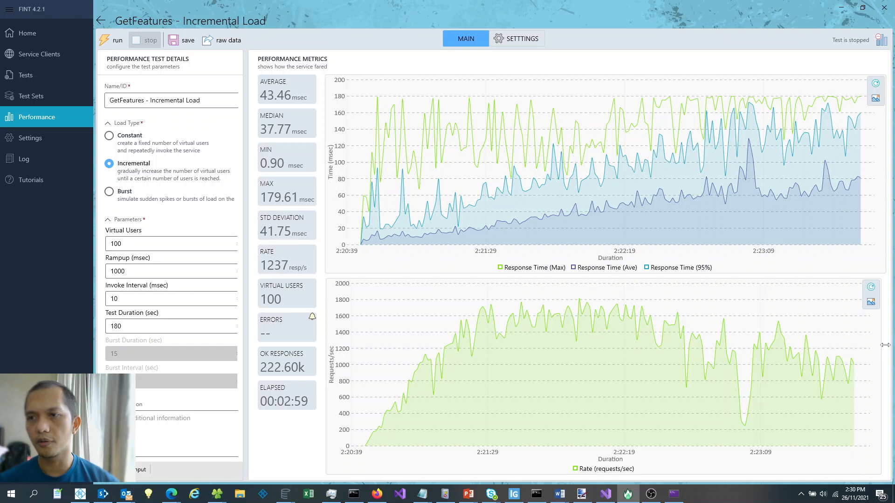
{"action": "left_click_drag", "start_coordinate": [885, 345], "coordinate": [577, 349]}
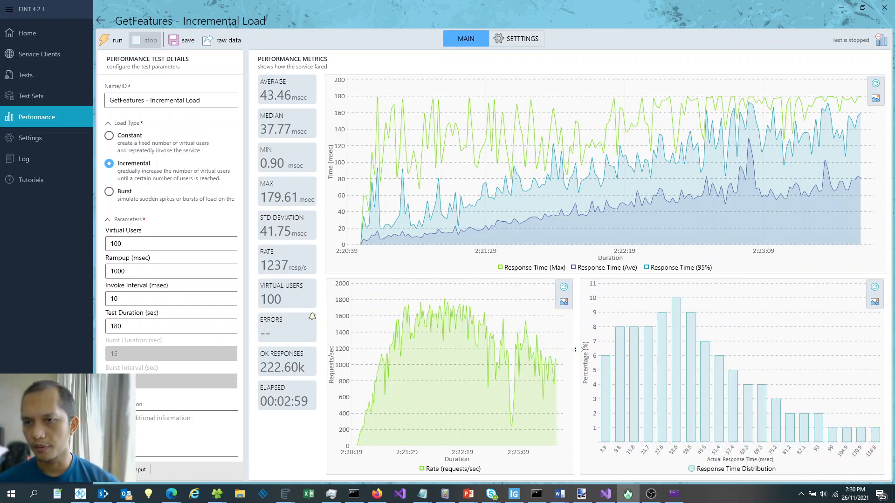
{"action": "mouse_move", "coordinate": [645, 353]}
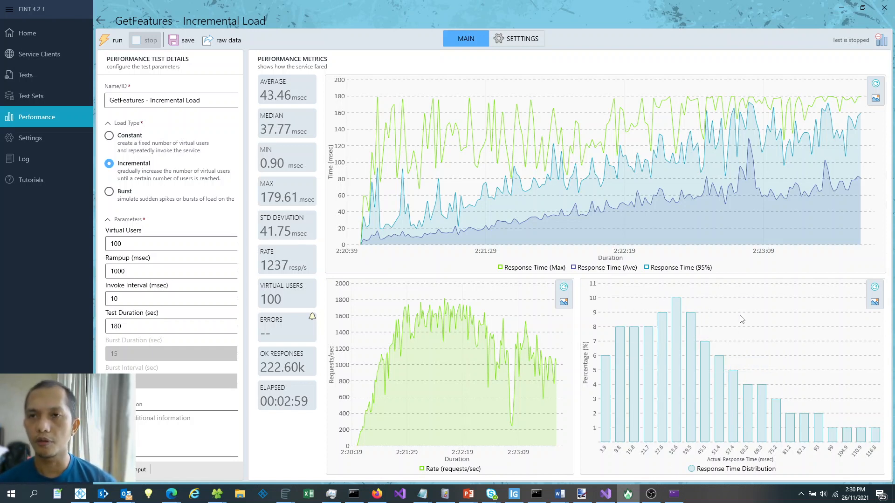
Widen the test details pane to reveal the full parameter fields and save the GetFeatures - Incremental Load test
{"action": "mouse_move", "coordinate": [678, 322]}
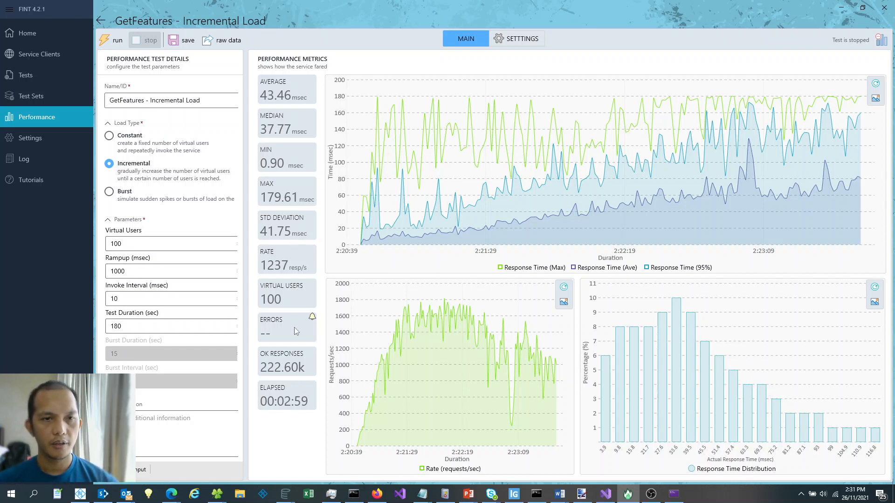
{"action": "left_click_drag", "start_coordinate": [244, 214], "coordinate": [276, 211]}
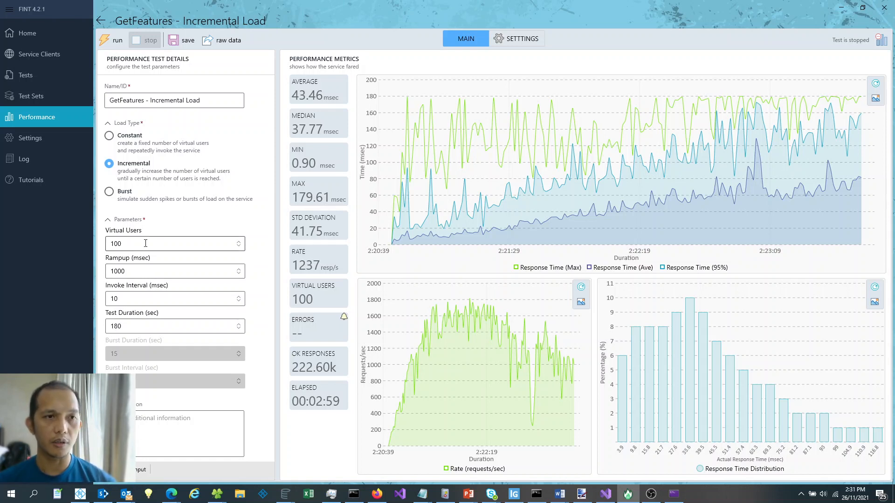
{"action": "left_click", "coordinate": [133, 271]}
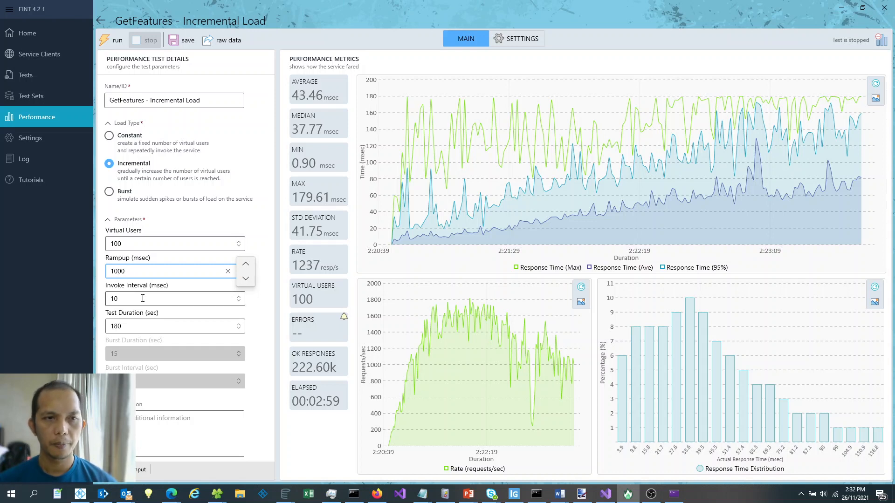
{"action": "left_click", "coordinate": [134, 325]}
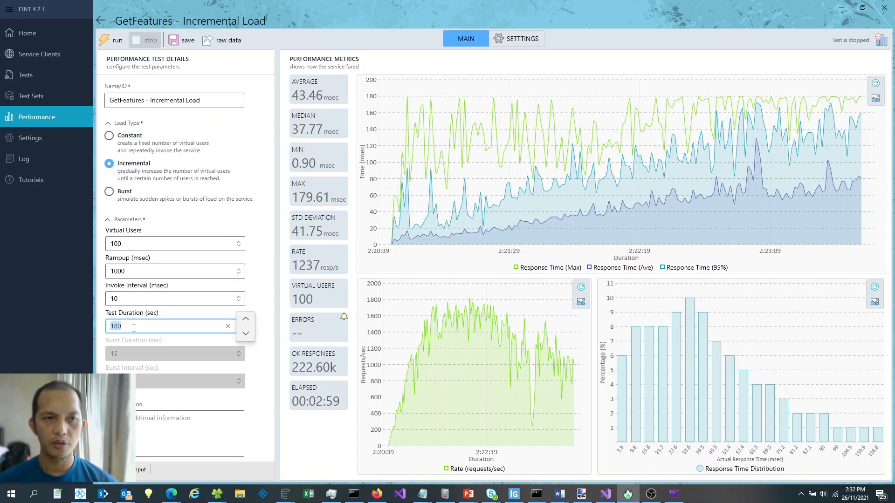
{"action": "left_click", "coordinate": [134, 328]}
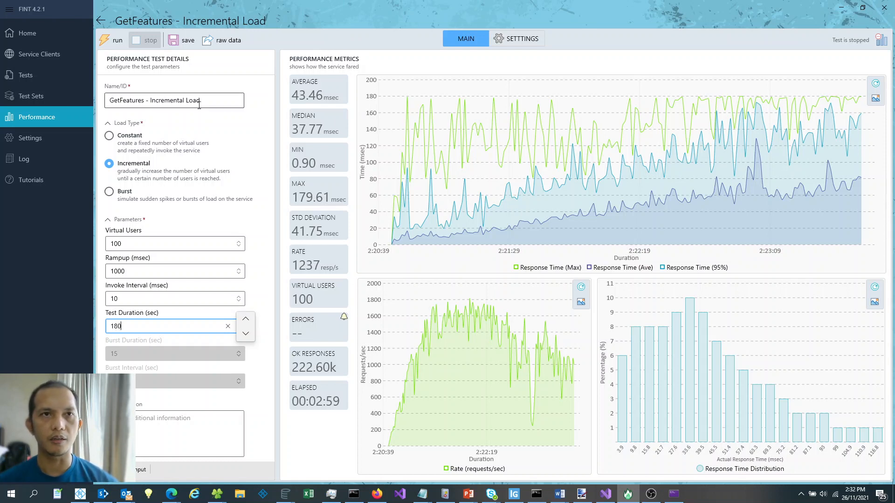
{"action": "left_click", "coordinate": [187, 43]}
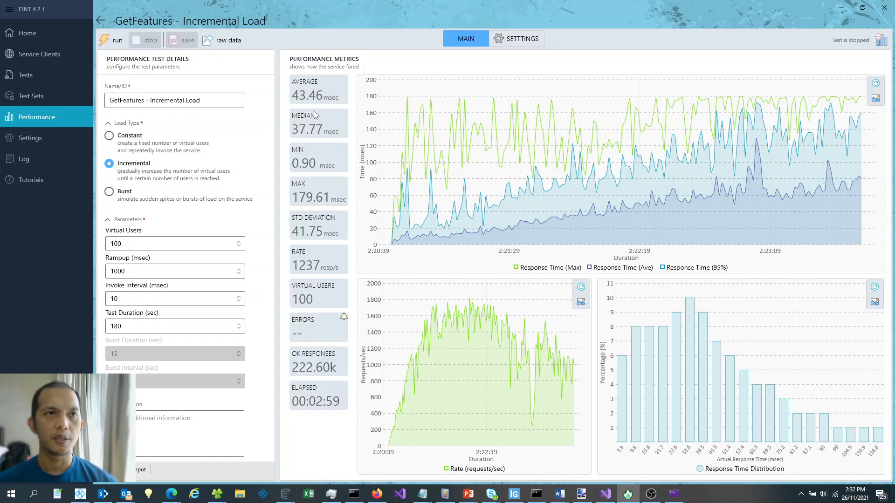
Return to the performance test list, reopen GetFeatures - Incremental Load to check its saved settings, and refresh the list with an empty search
{"action": "left_click", "coordinate": [101, 22]}
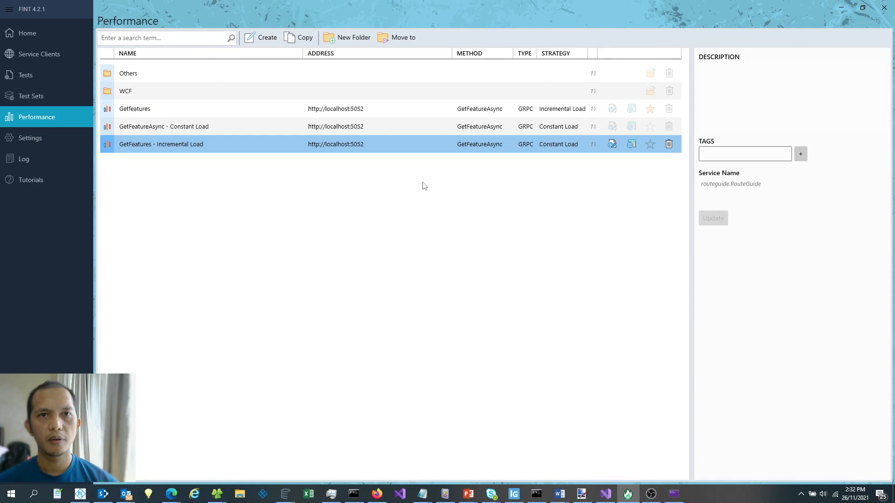
{"action": "left_click", "coordinate": [612, 145]}
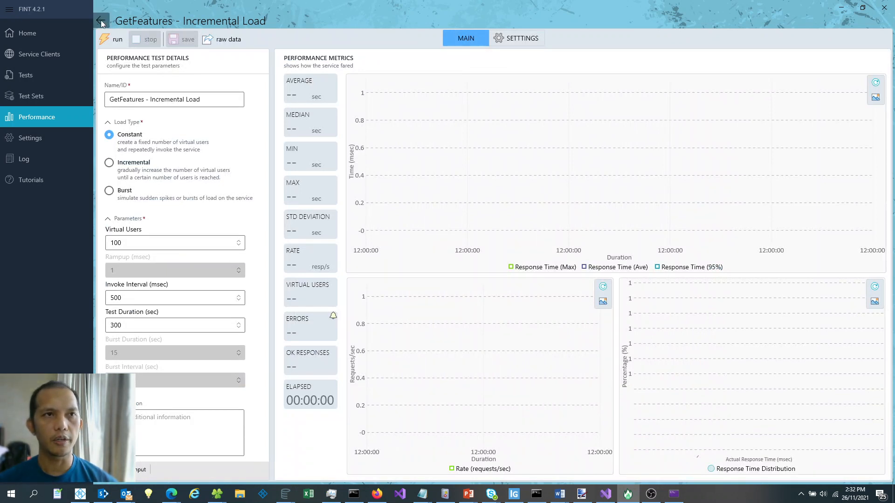
{"action": "left_click", "coordinate": [100, 20]}
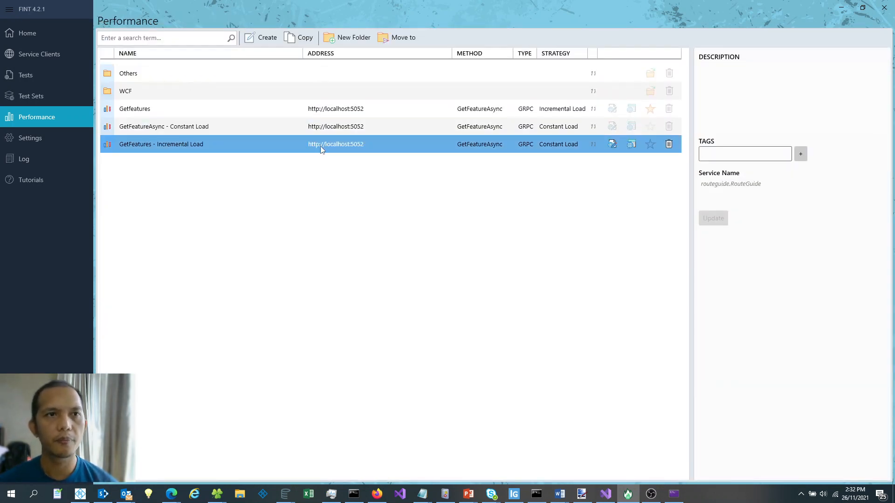
{"action": "left_click", "coordinate": [232, 38]}
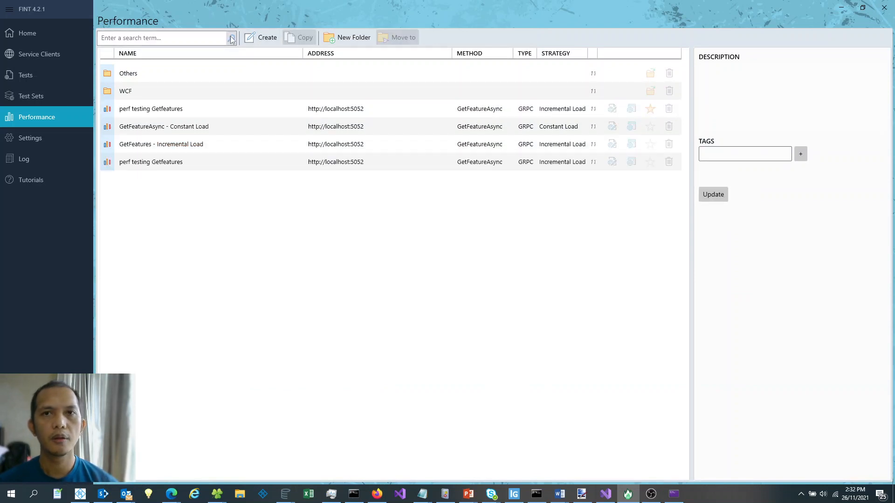
Look through the refreshed list of performance tests and select GetFeatures - Incremental Load
{"action": "left_click", "coordinate": [358, 132]}
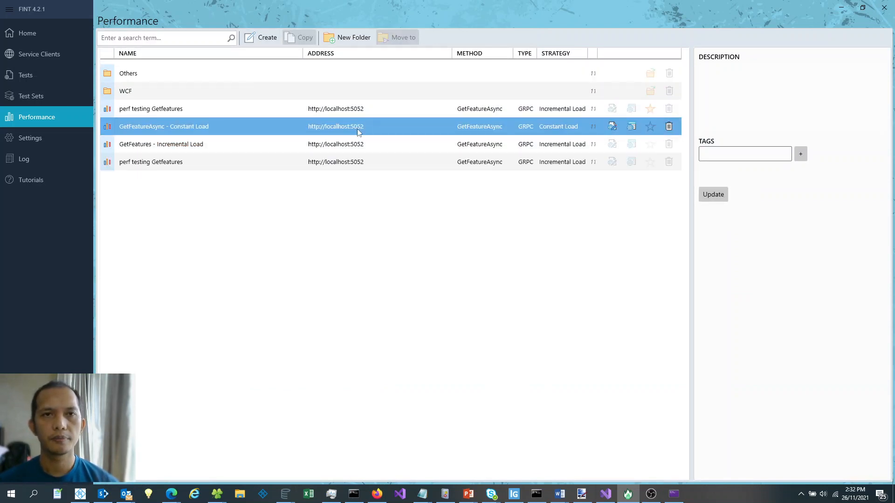
{"action": "left_click", "coordinate": [403, 96]}
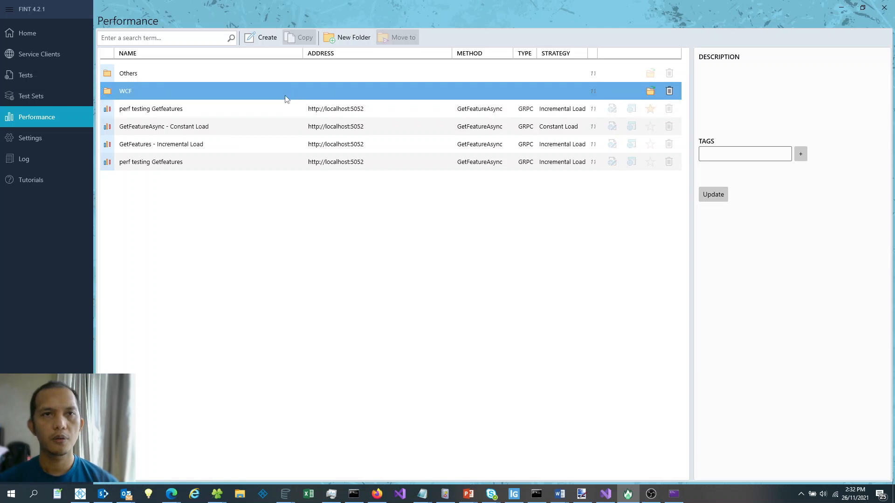
{"action": "left_click", "coordinate": [354, 144]}
{"action": "left_click", "coordinate": [367, 162]}
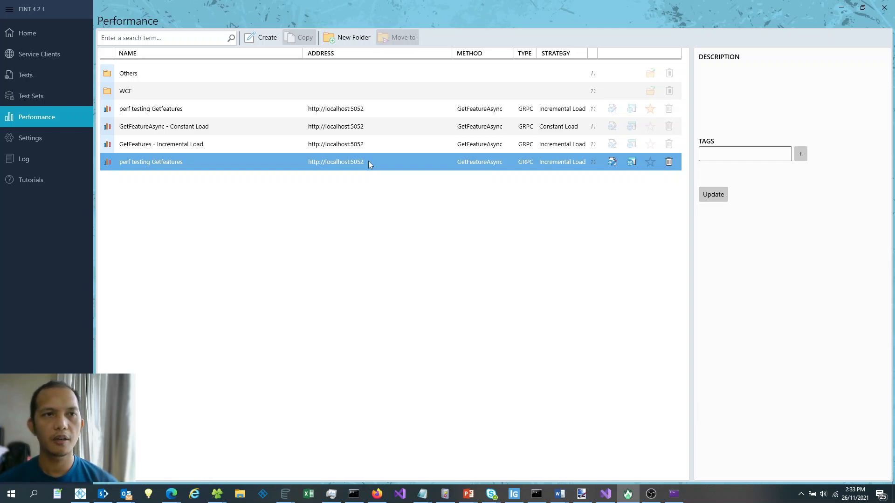
{"action": "left_click", "coordinate": [384, 144]}
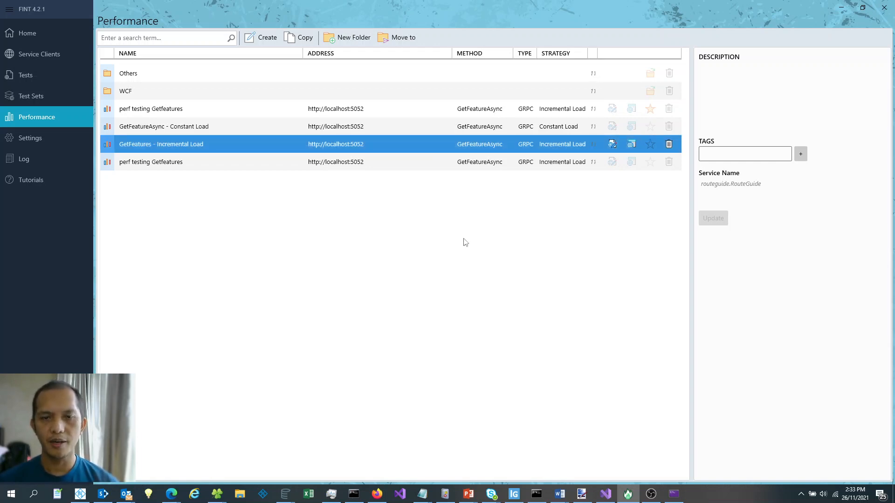
{"action": "left_click", "coordinate": [650, 496]}
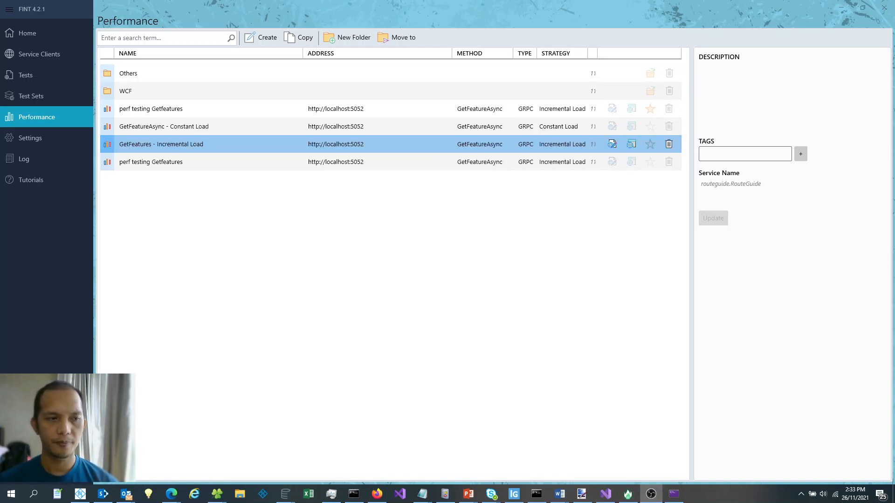